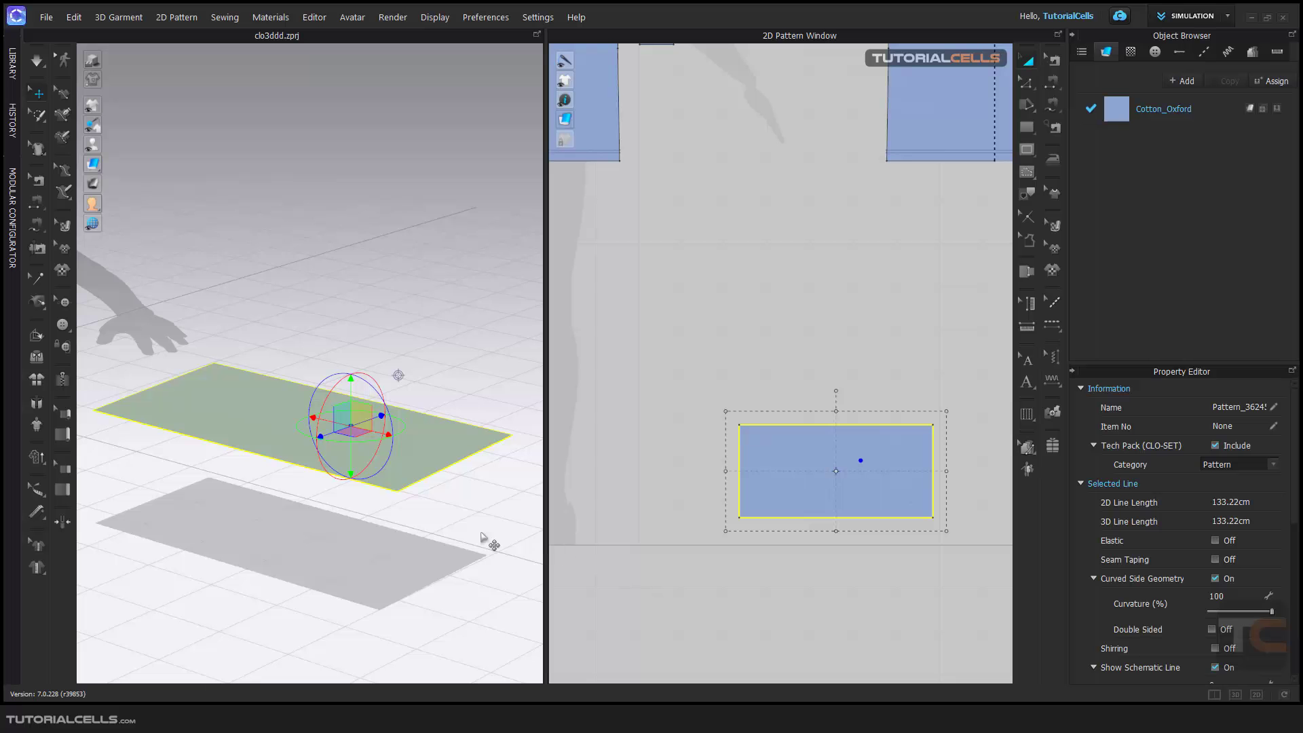
Step: Pan and zoom the 2D Pattern Window so the rectangle pattern is centred and enlarged
middle_drag(799, 467, 743, 431)
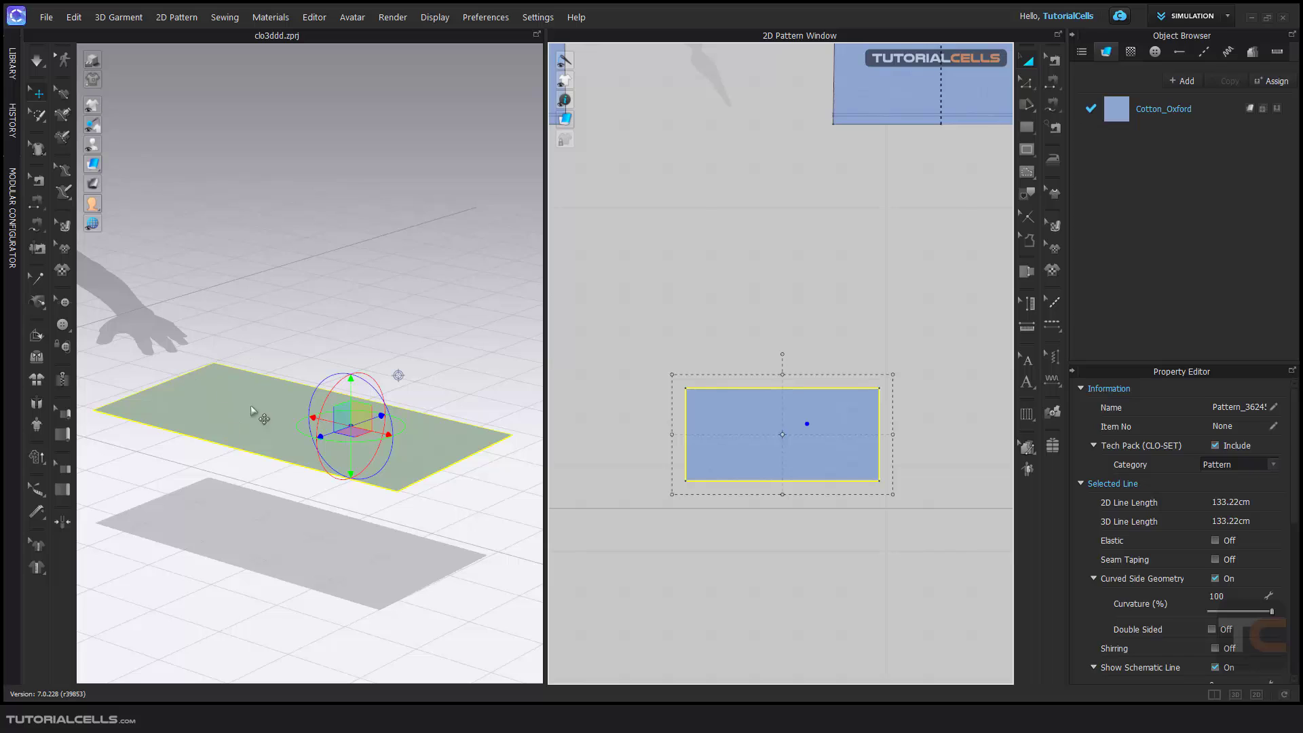
scroll(807, 416, up, 3)
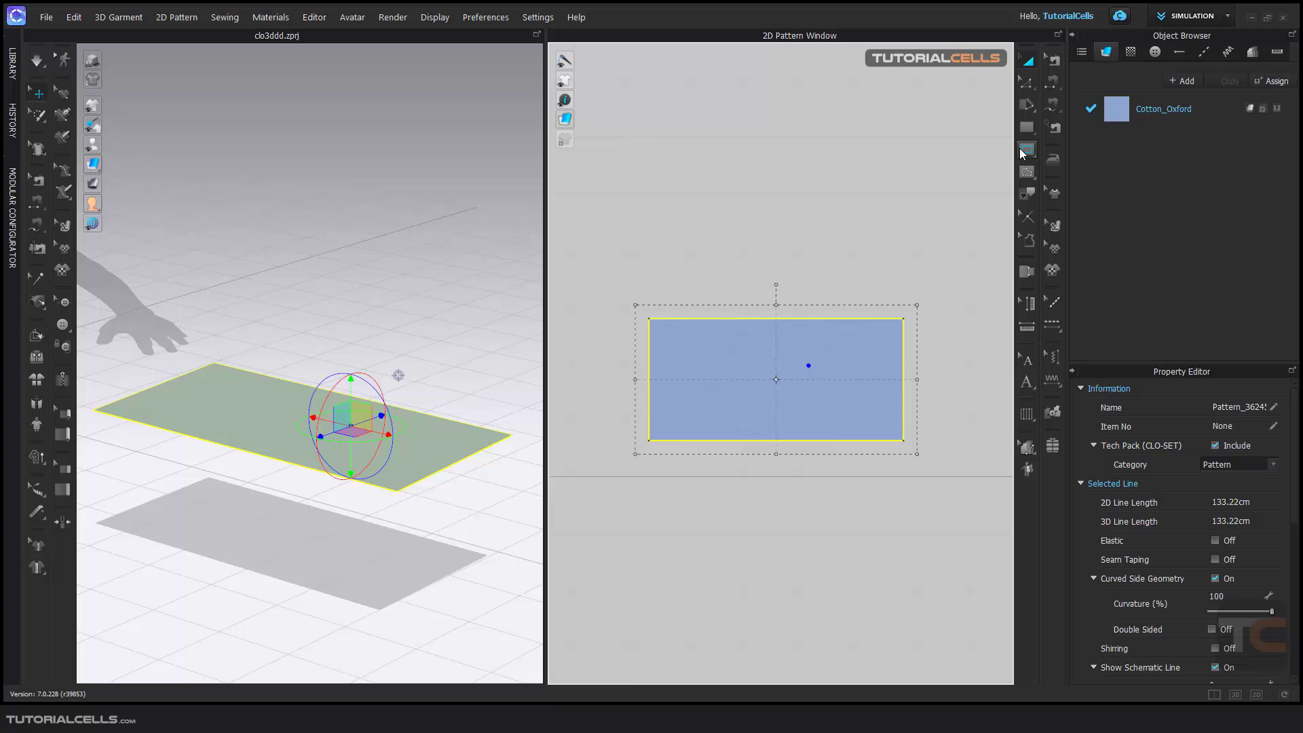
Step: Draw a small internal circle (14.31 cm around) near the rectangle's upper-left corner with Internal Ellipse
mouse_move(1019, 147)
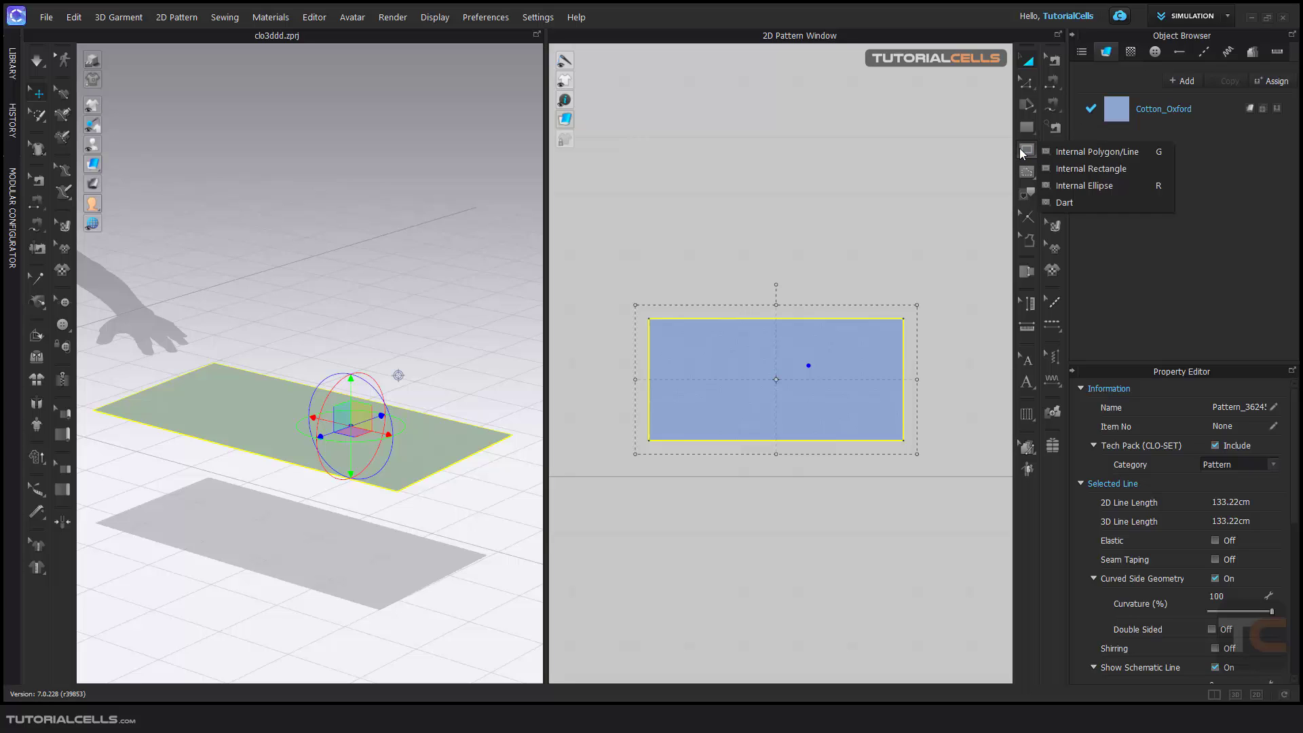
click(1059, 185)
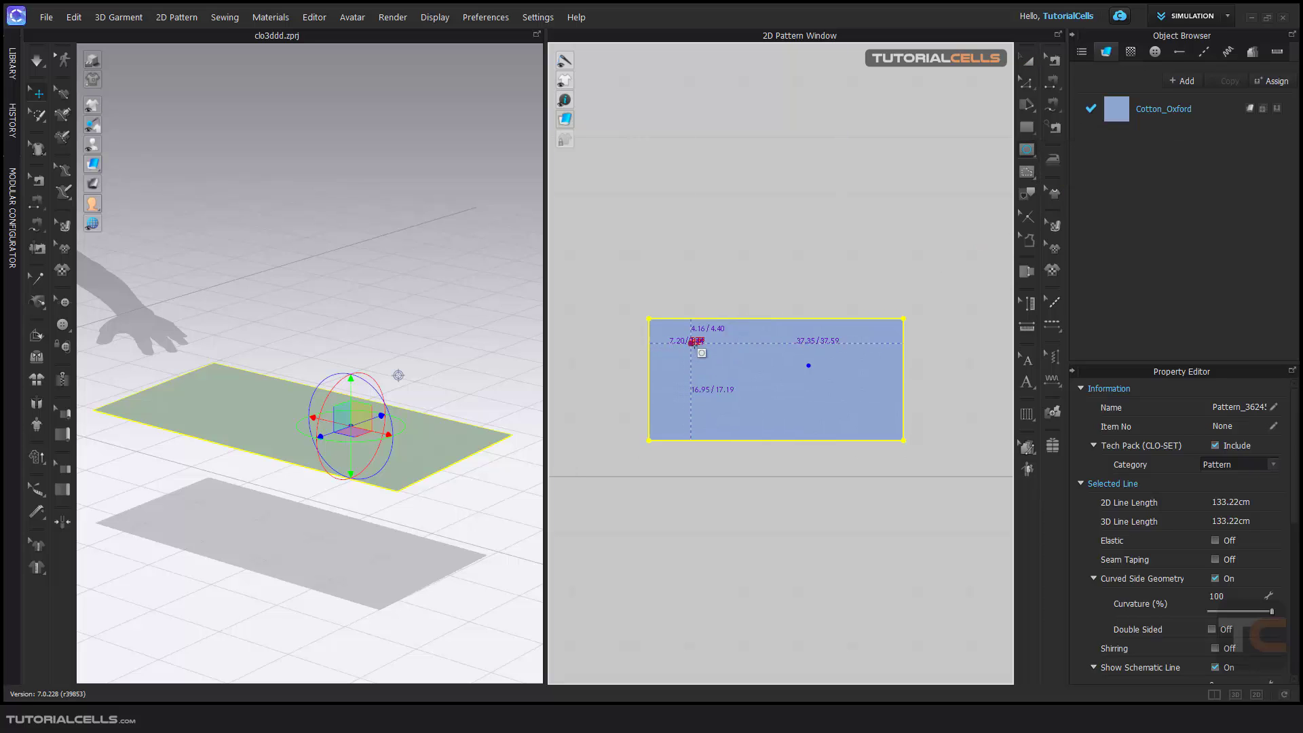
drag(709, 365, 745, 373)
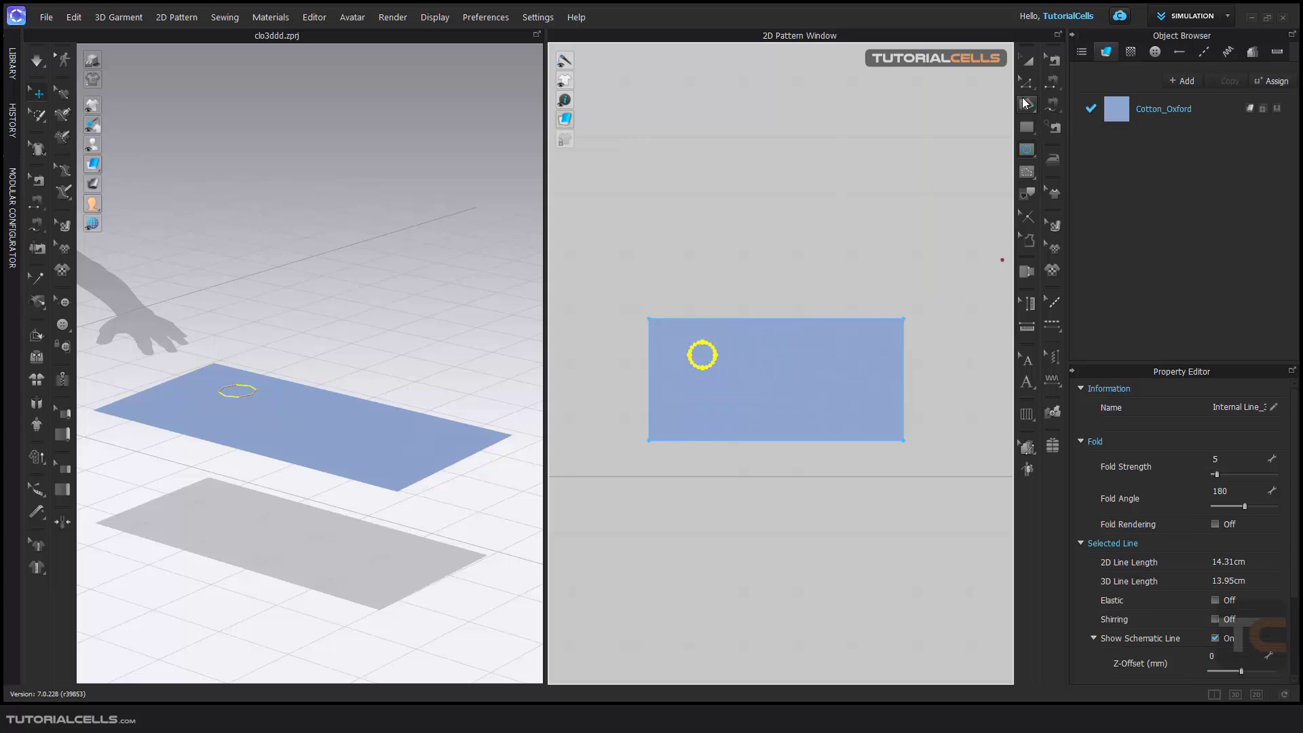
Step: Copy the circle and paste it with Number of Shapes 3 to form a row of four
click(1027, 60)
click(709, 348)
key(ctrl+c)
key(ctrl+v)
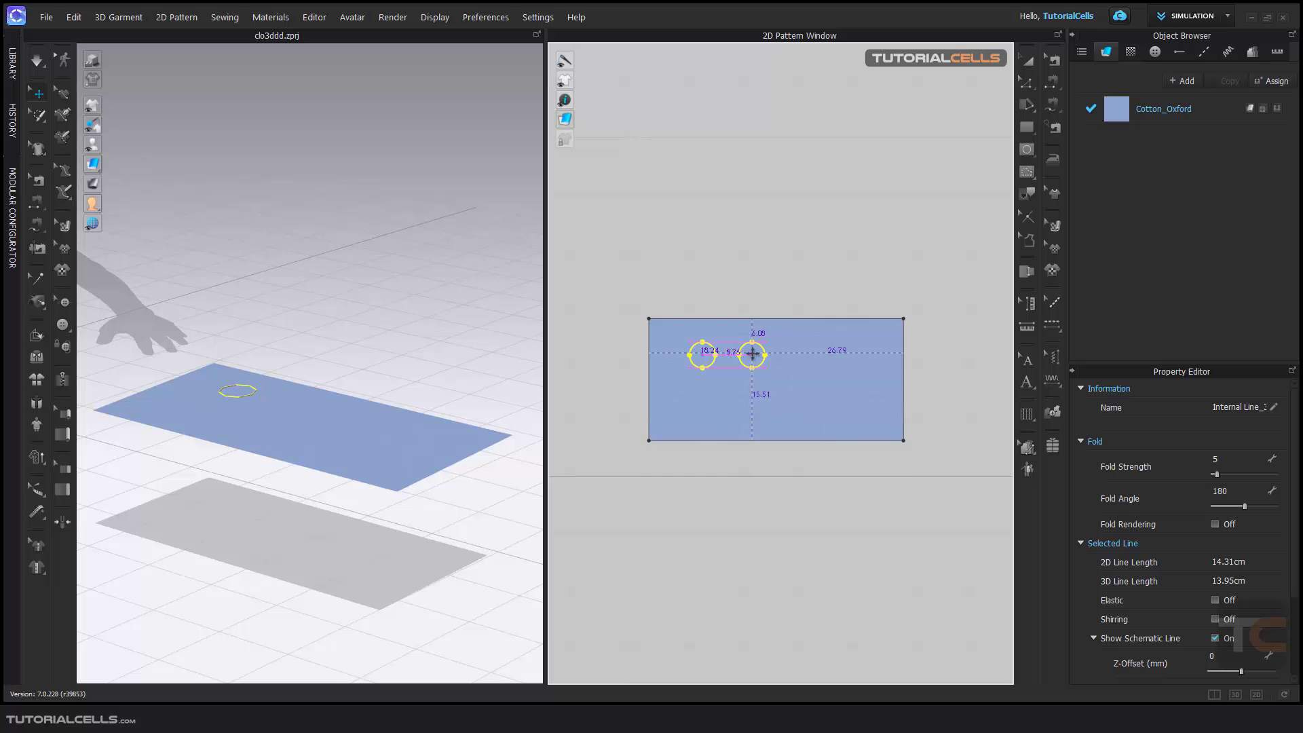
right_click(751, 353)
drag(645, 206, 481, 231)
click(558, 291)
click(558, 291)
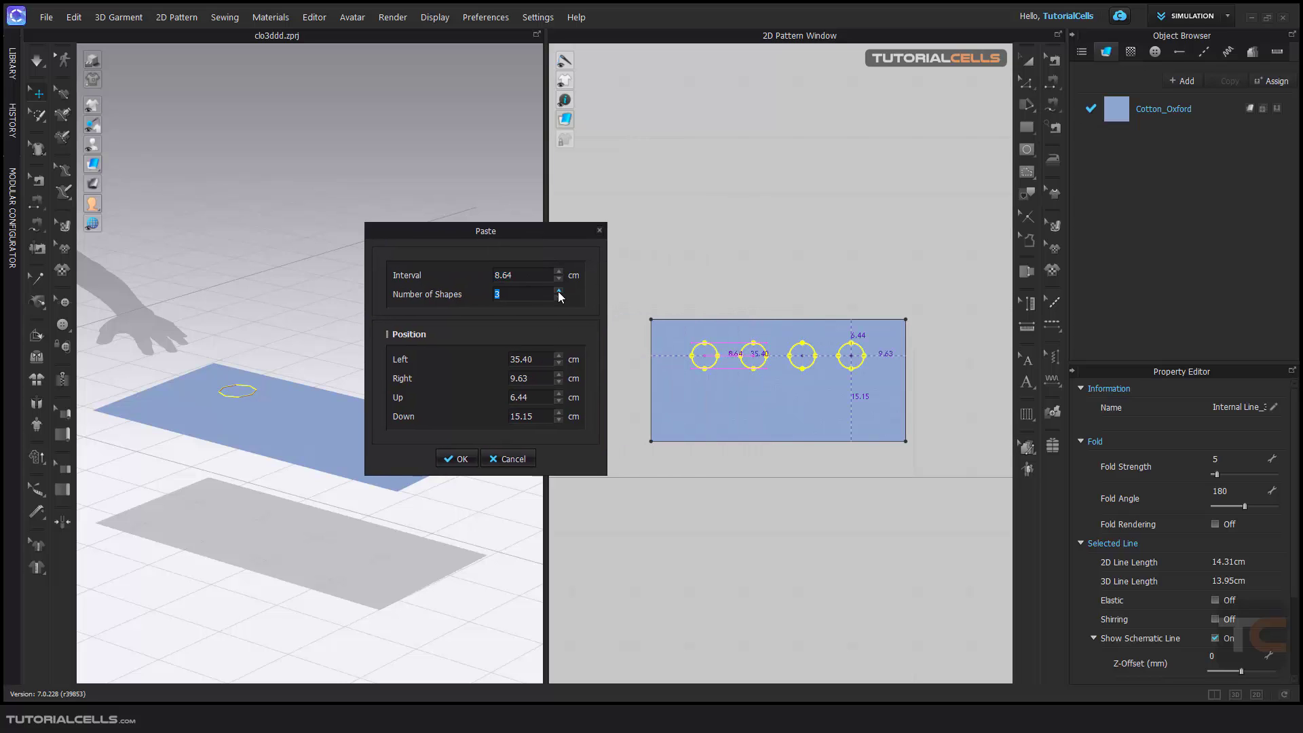
click(457, 459)
Step: Copy the row of four circles and paste it below as a second row
shift+click(710, 370)
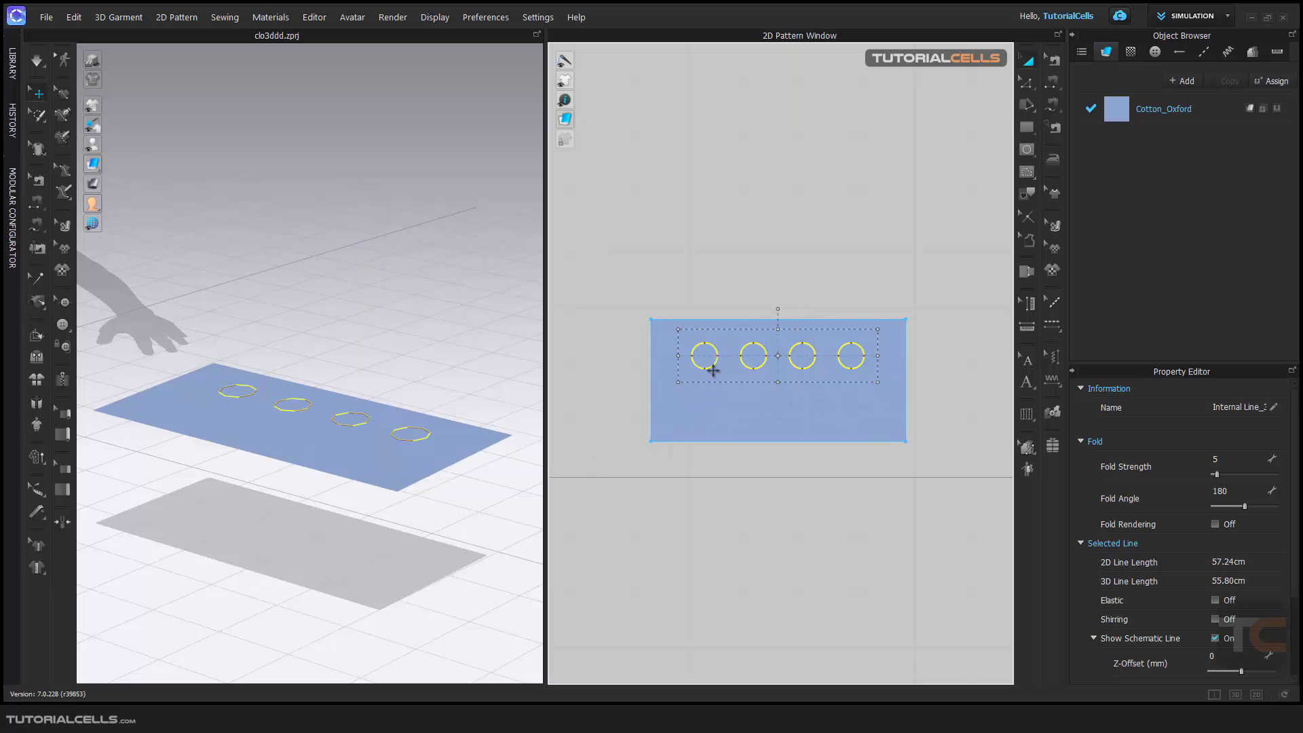
key(ctrl+c)
key(ctrl+v)
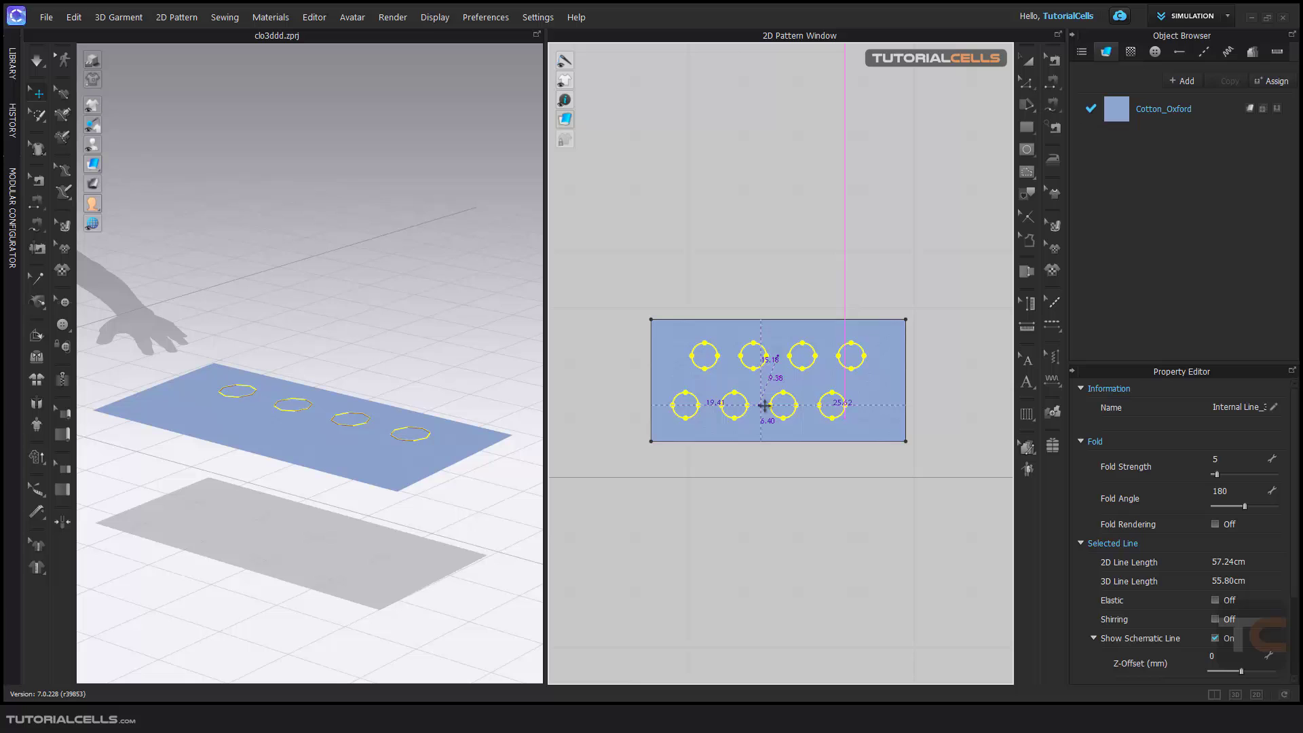
click(779, 407)
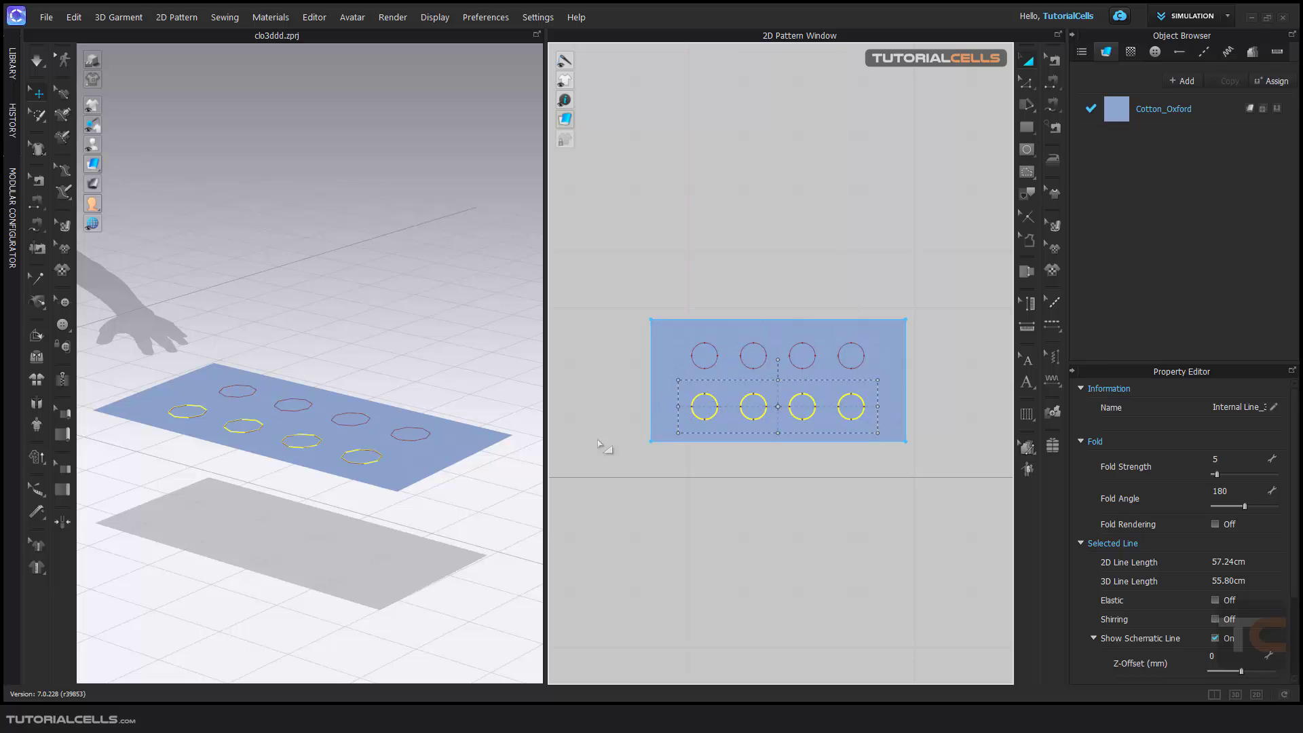
Step: Set the rectangle pattern's Particle Distance to 10 mm in Simulation Properties
click(475, 444)
scroll(378, 474, up, 5)
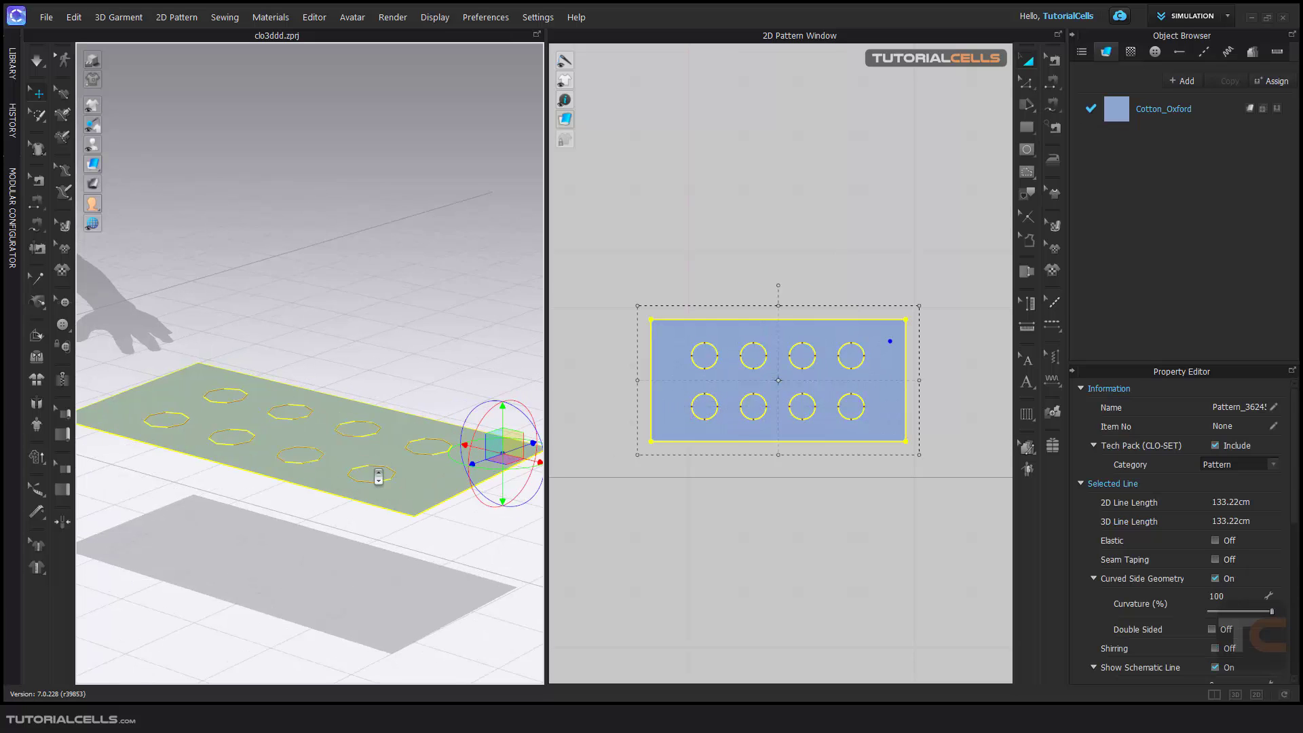
scroll(380, 495, up, 2)
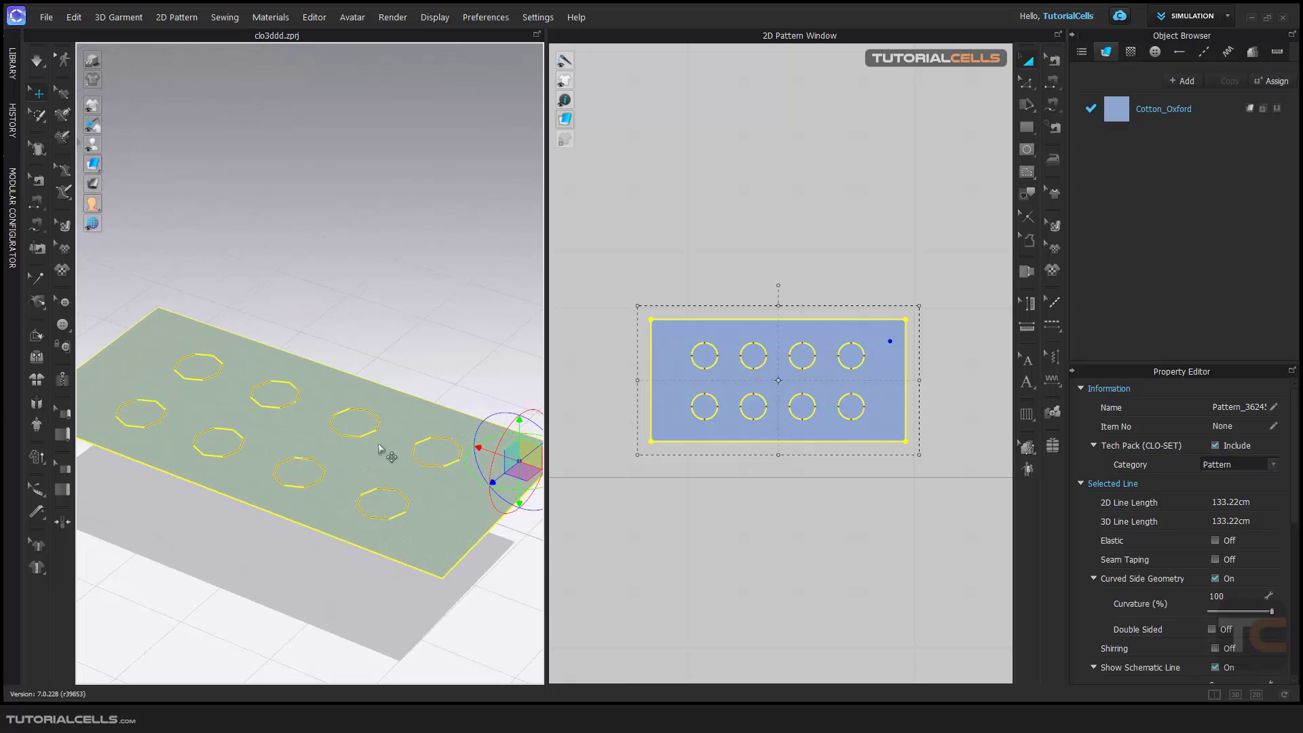
click(884, 388)
scroll(1156, 543, down, 2)
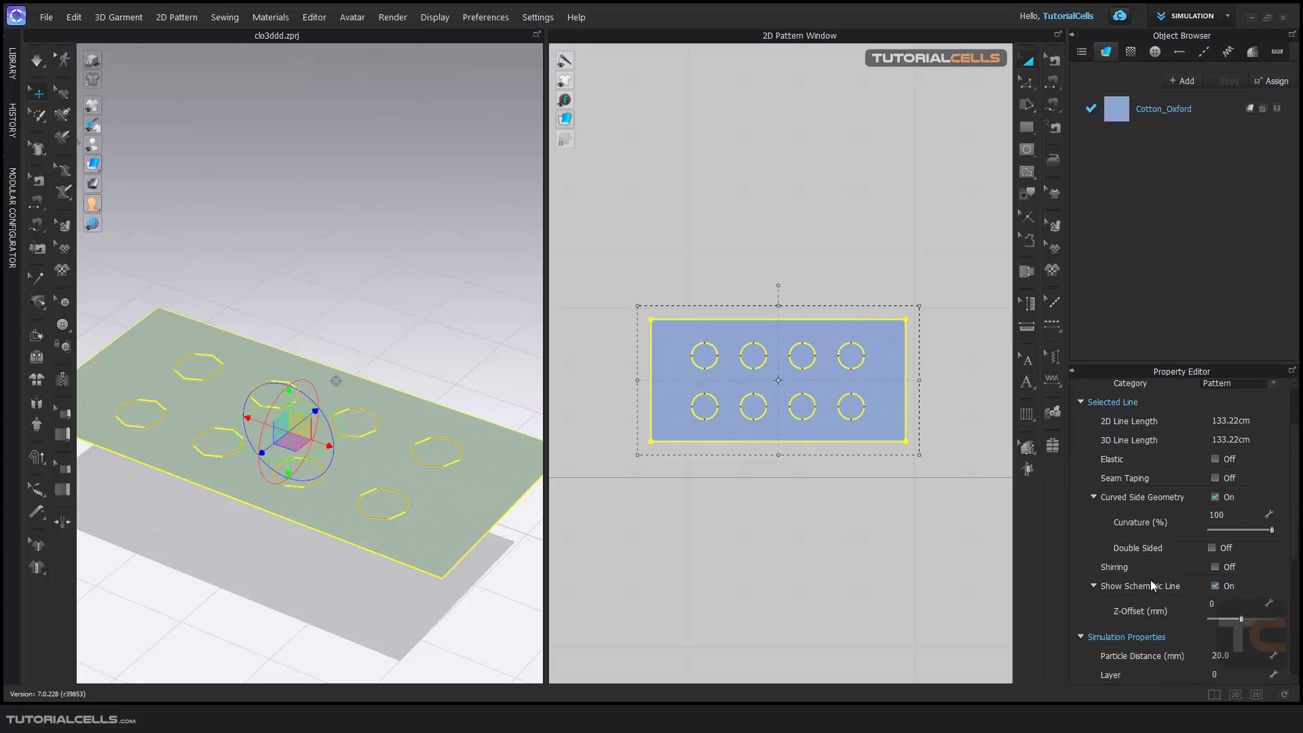
click(1225, 655)
key(Return)
Step: Select the rectangle and bring up its right-click context menu in the 3D and 2D windows
click(427, 375)
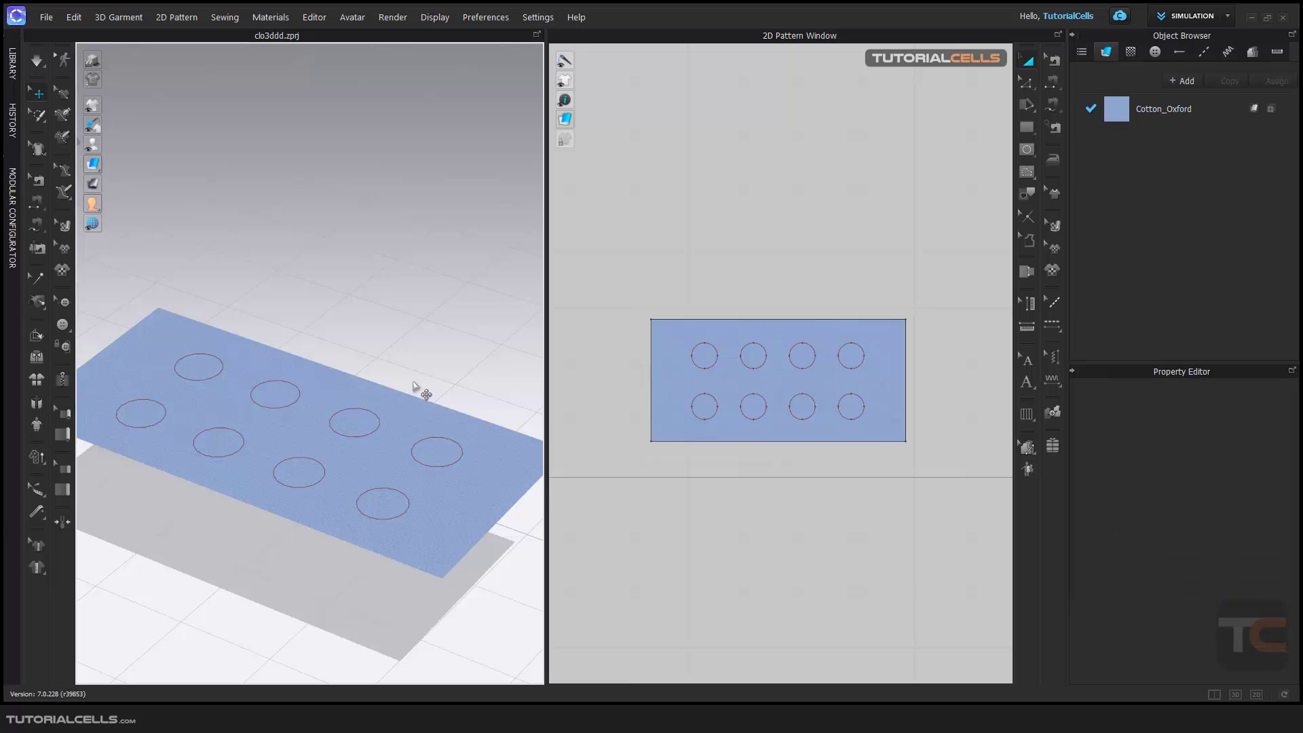
right_drag(436, 445, 354, 449)
click(357, 413)
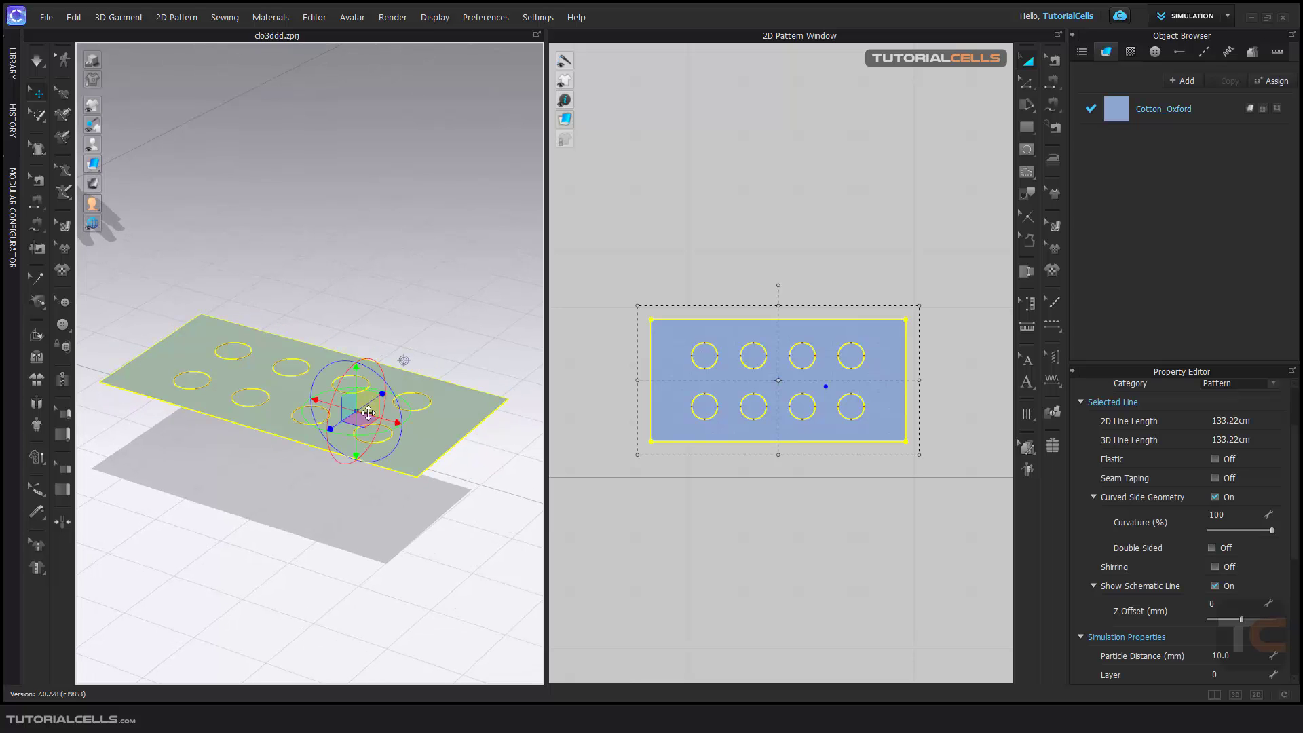
right_click(430, 414)
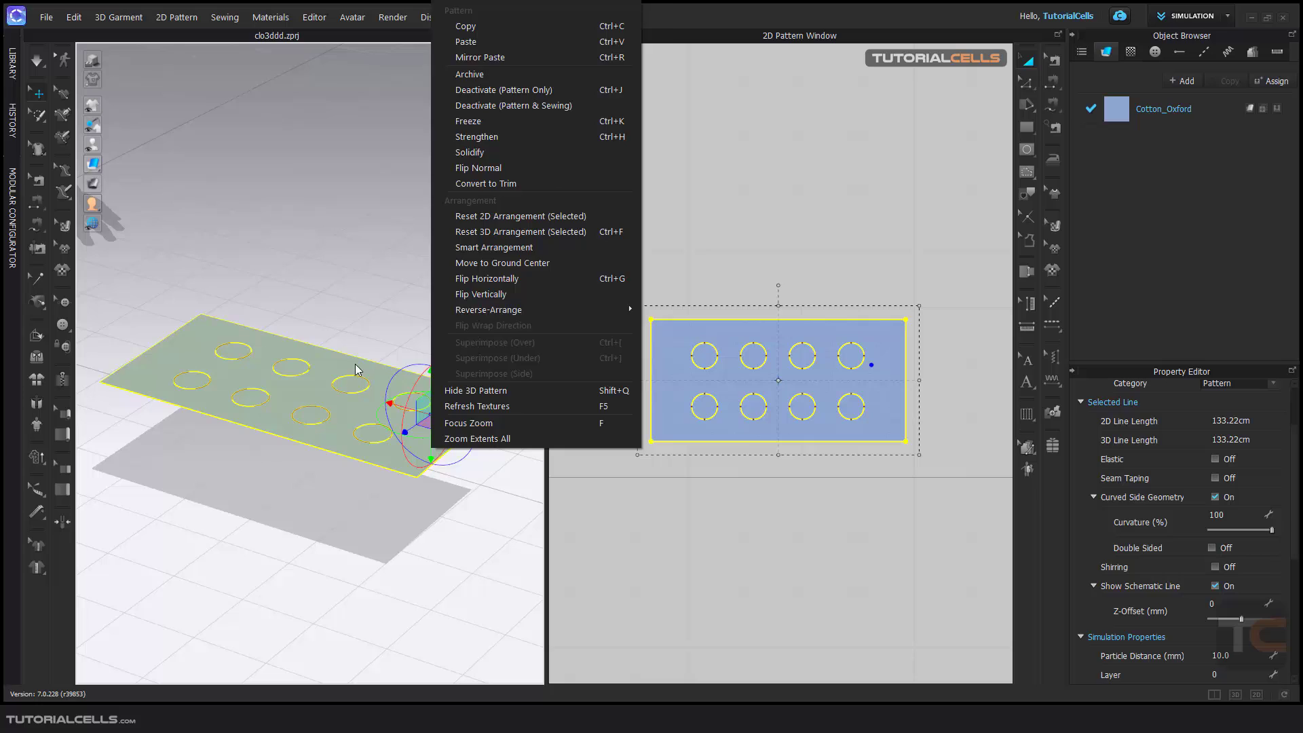
right_click(710, 333)
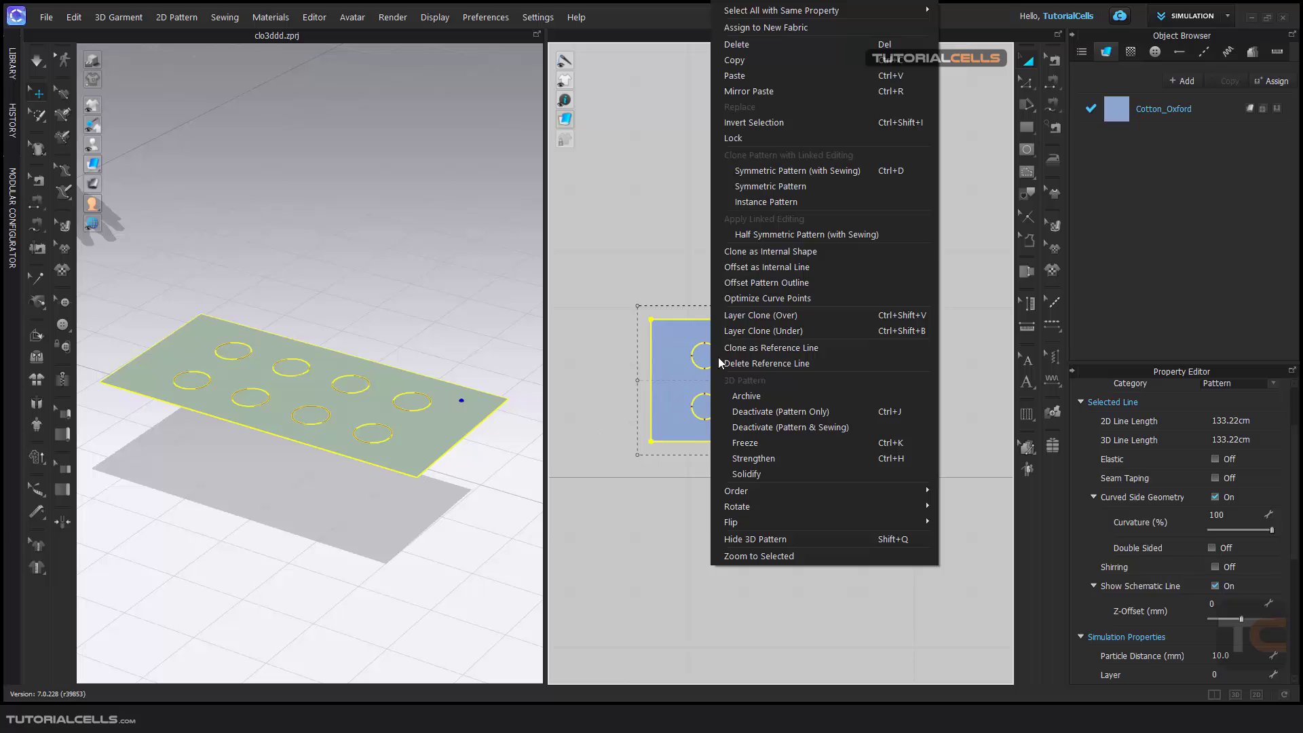
Step: Create a layer clone of the pattern and lift it above the original sheet in 3D
click(758, 317)
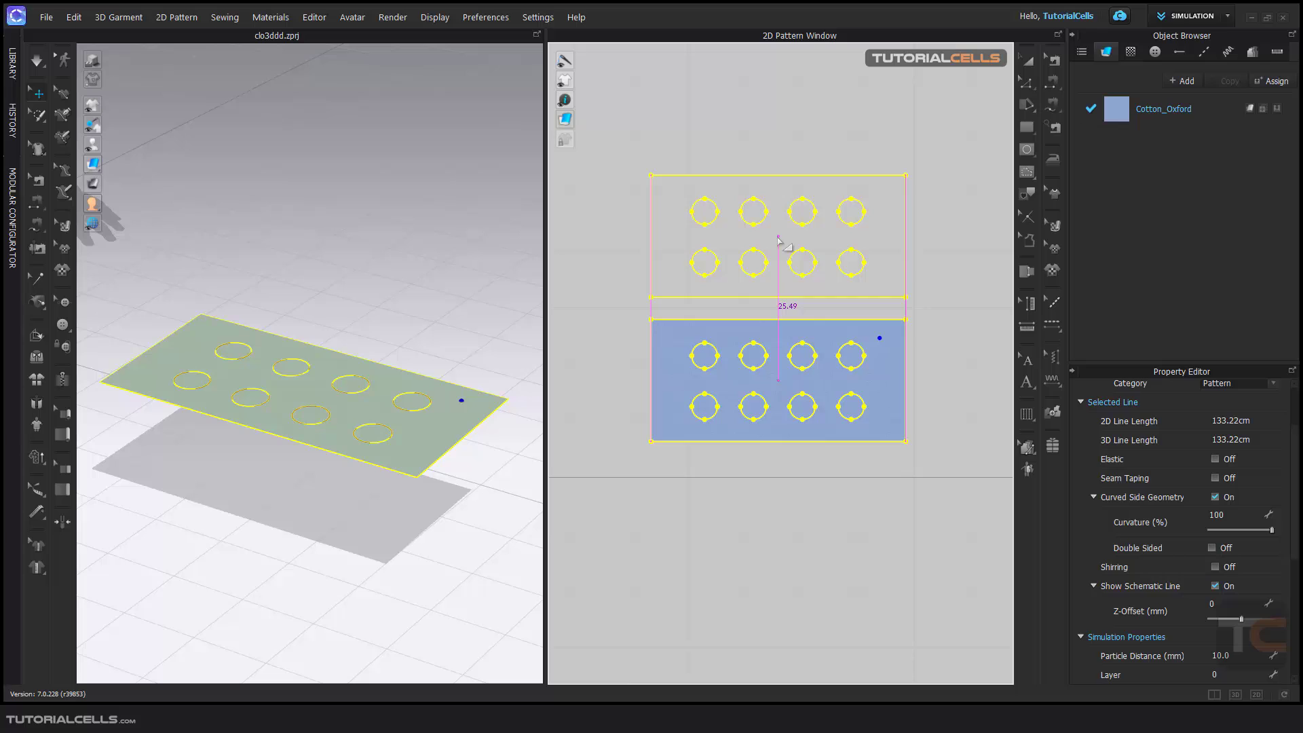
click(779, 253)
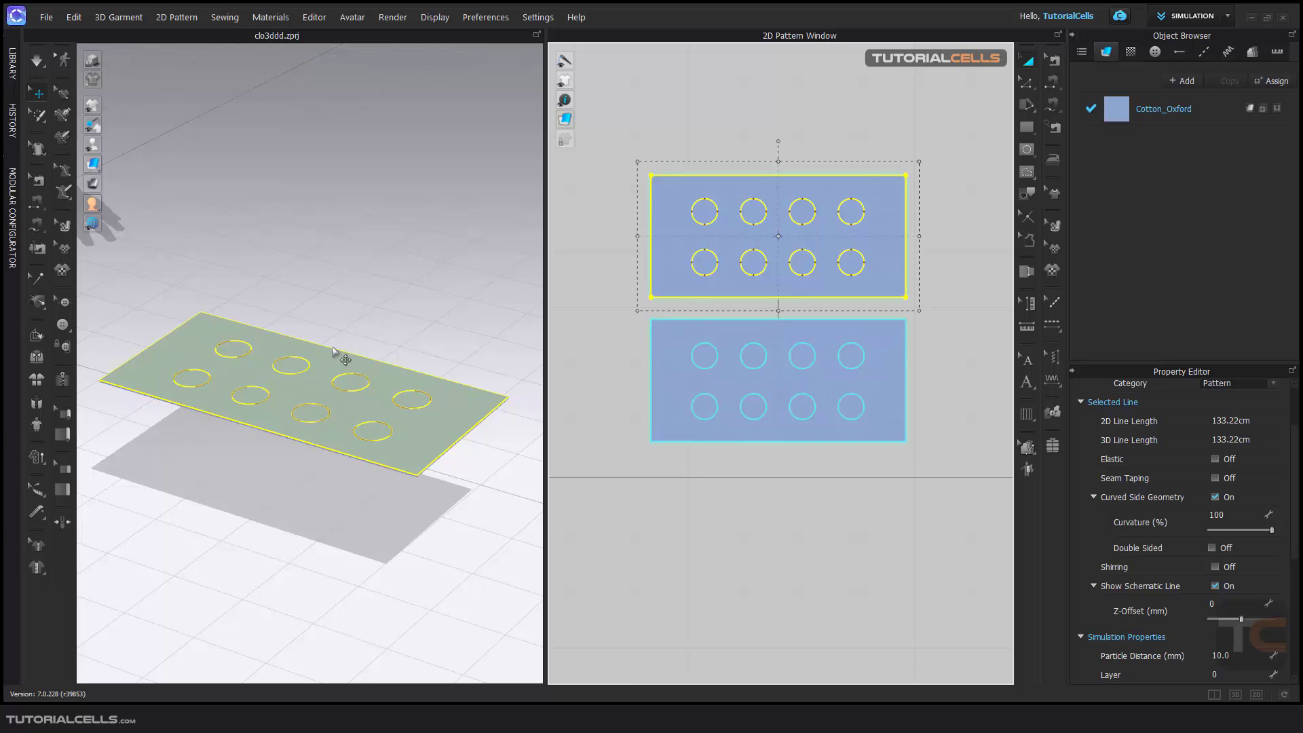
click(329, 363)
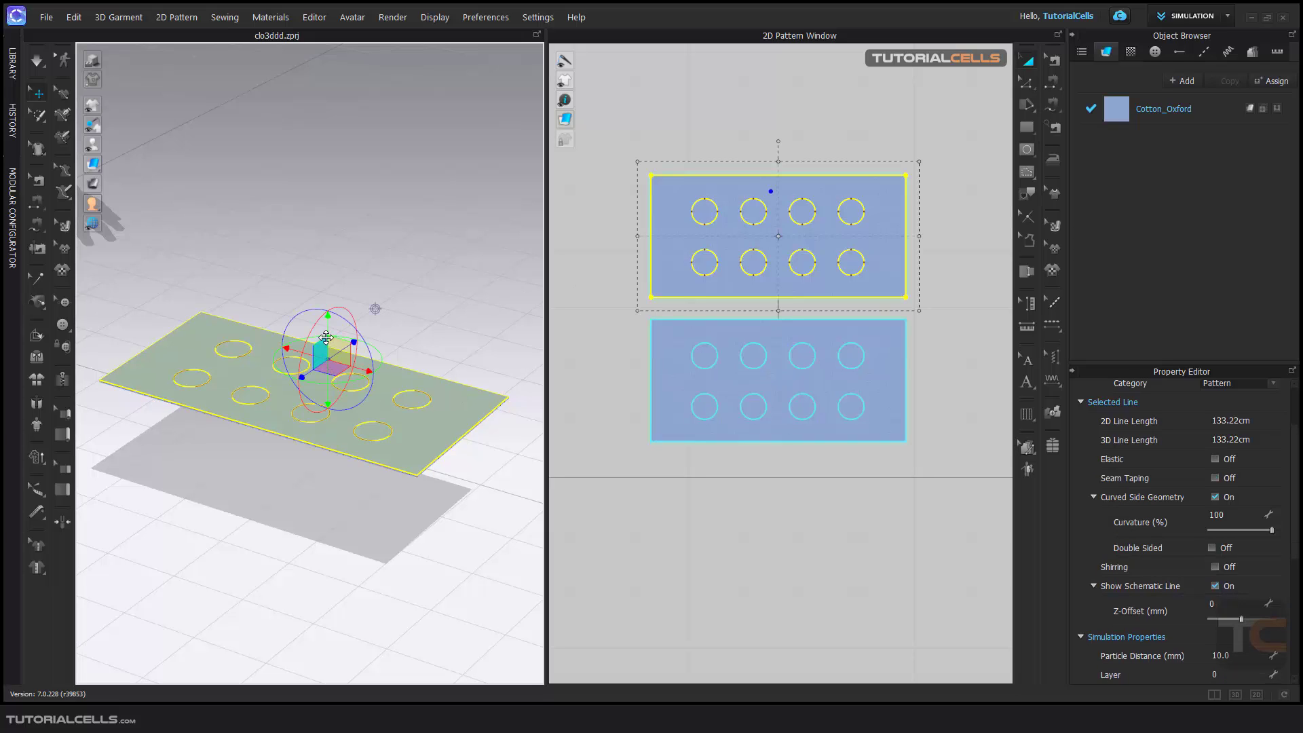
drag(328, 328, 328, 266)
mouse_move(333, 366)
right_down()
mouse_move(328, 335)
mouse_move(327, 348)
right_up()
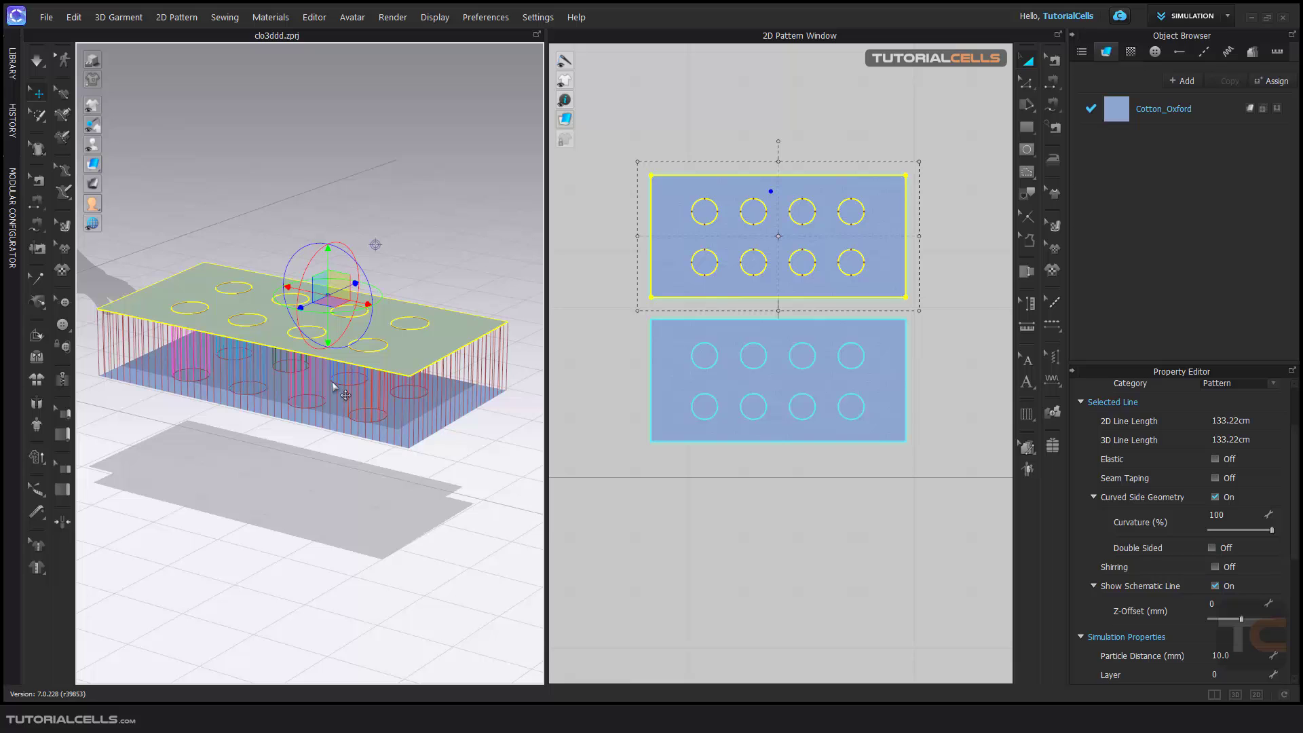
Step: Test-simulate, undo the collapse, inspect both layers from below, and select the top layer
key(space)
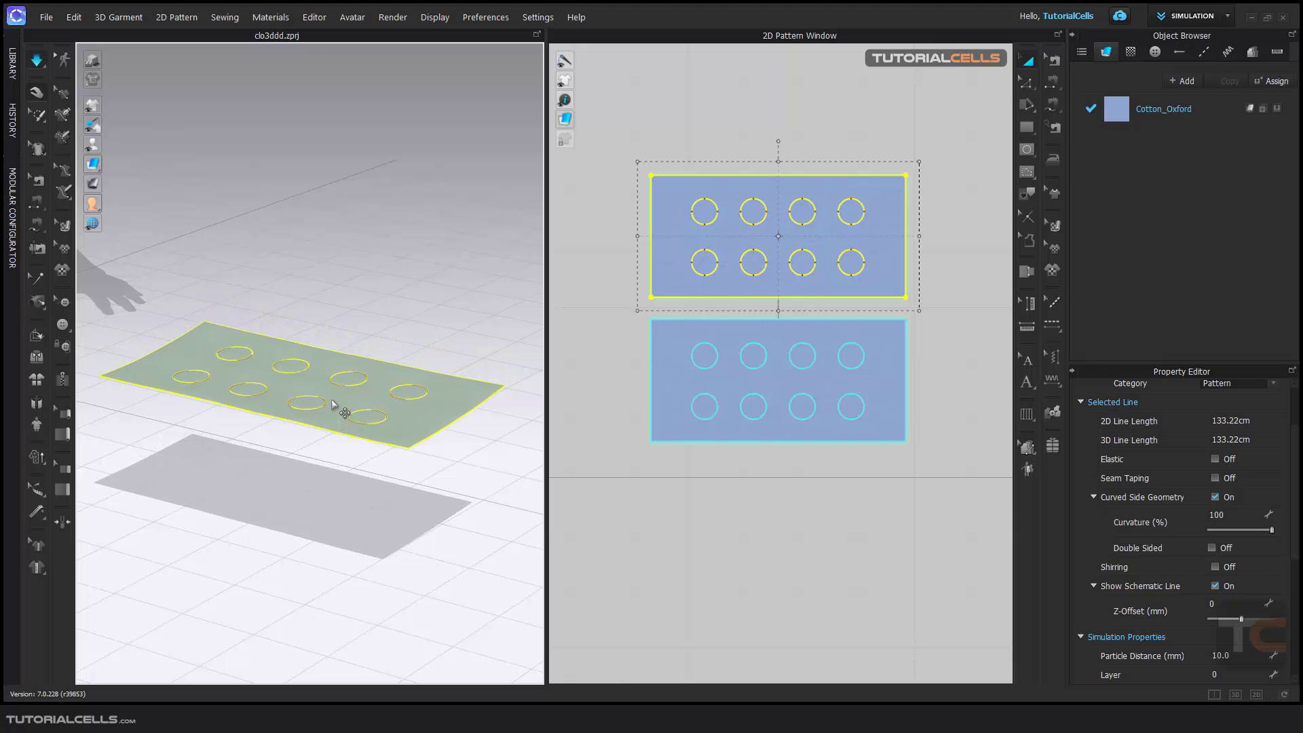
key(space)
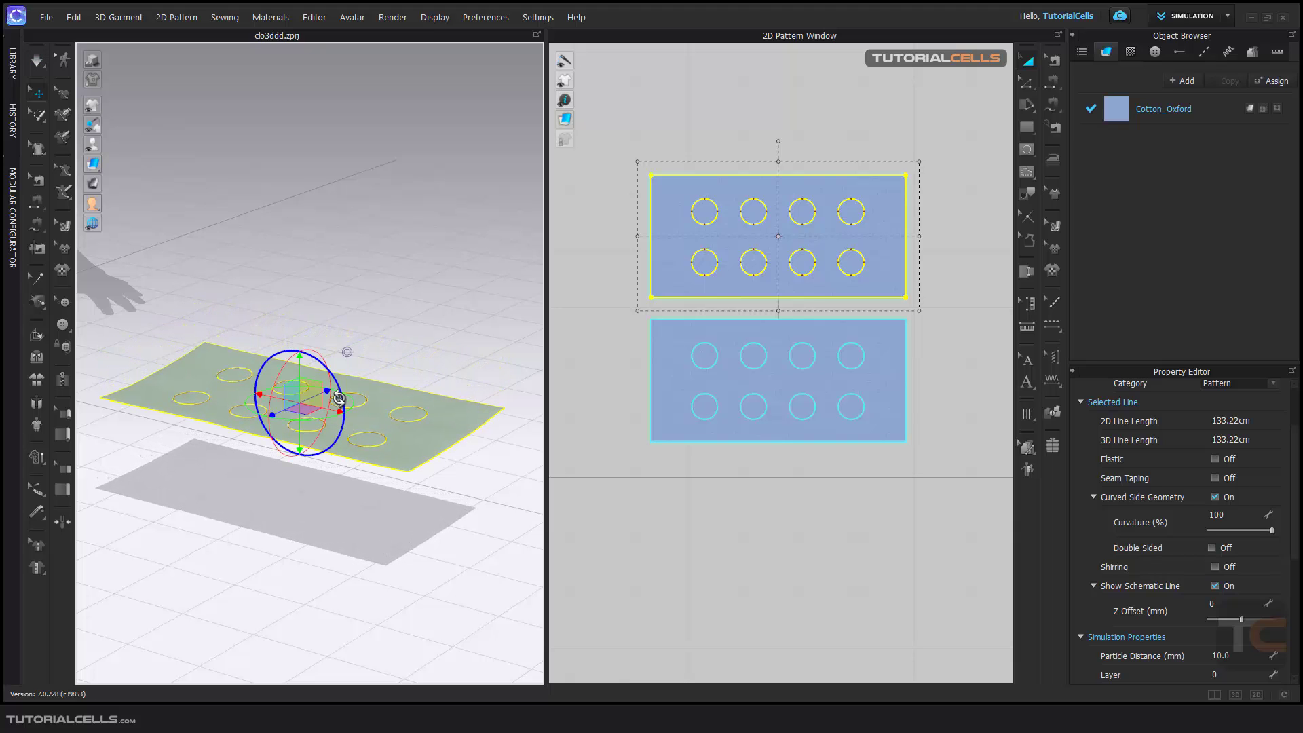
key(ctrl+z)
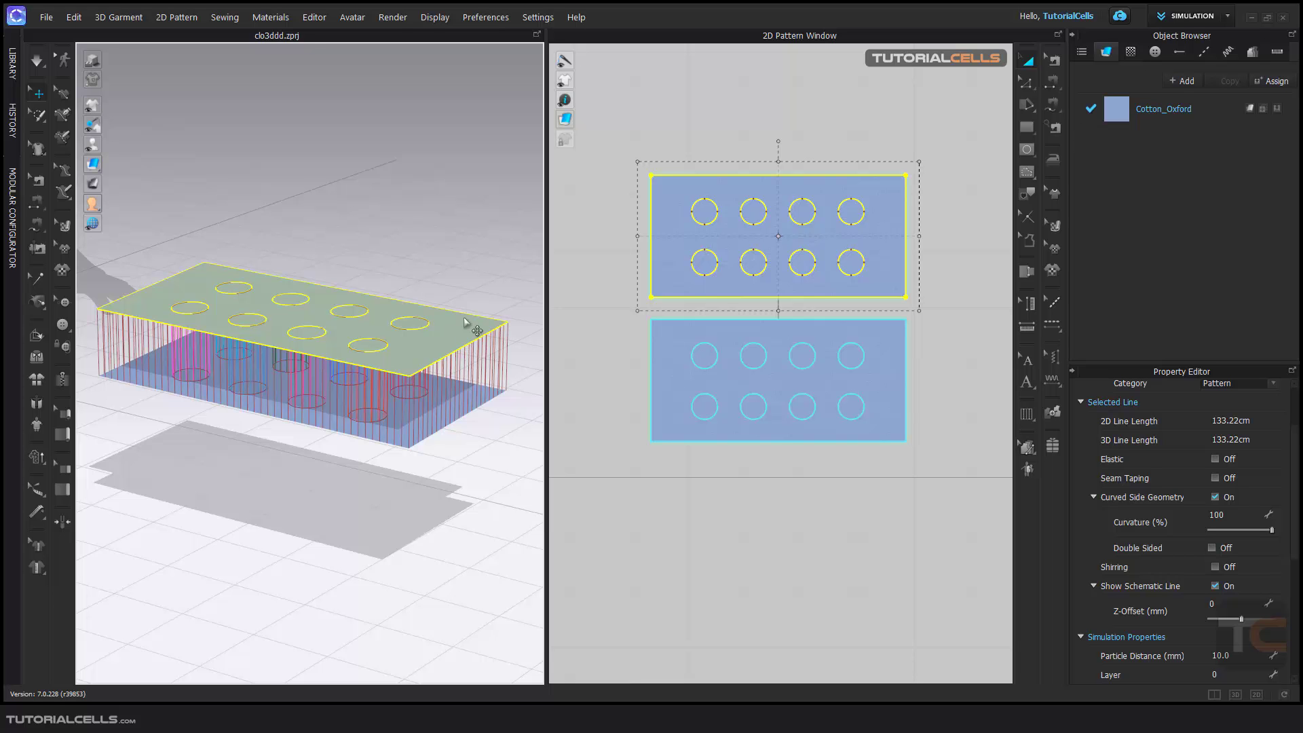
mouse_move(463, 316)
right_down()
mouse_move(471, 192)
mouse_move(443, 325)
right_up()
click(504, 287)
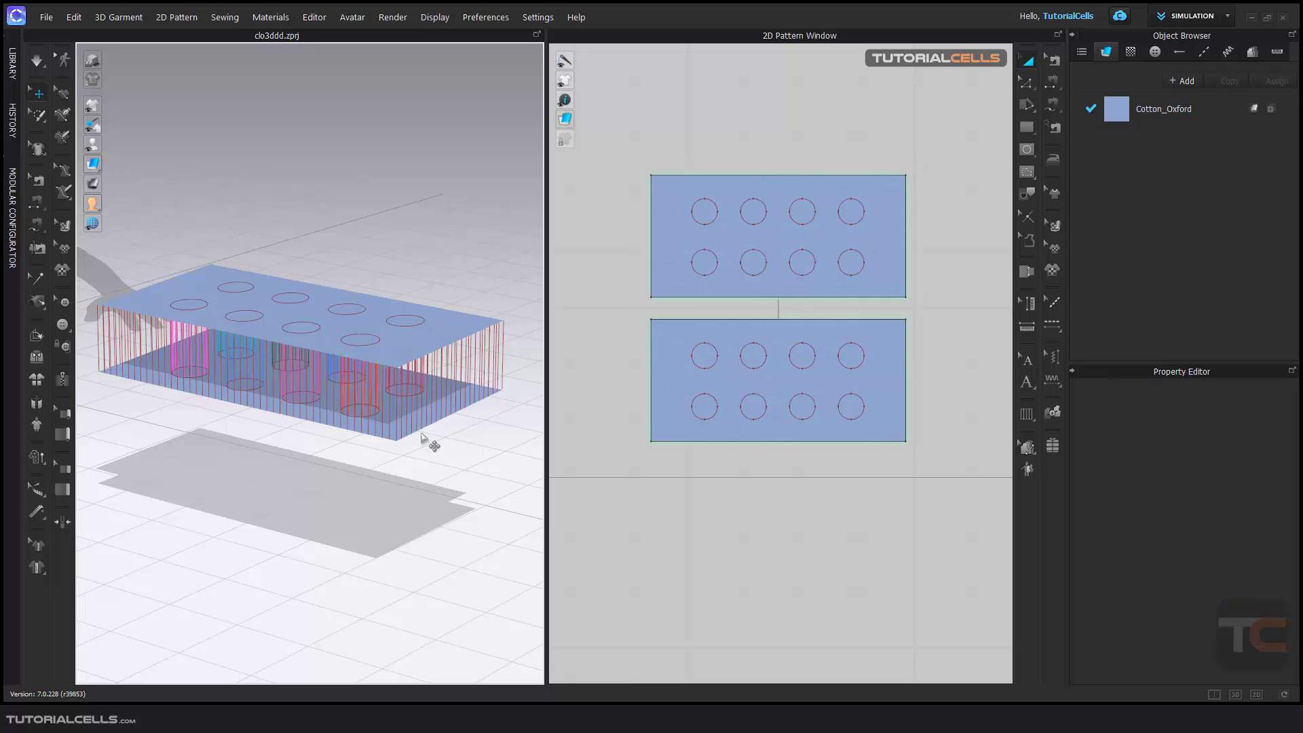
right_drag(410, 387, 399, 230)
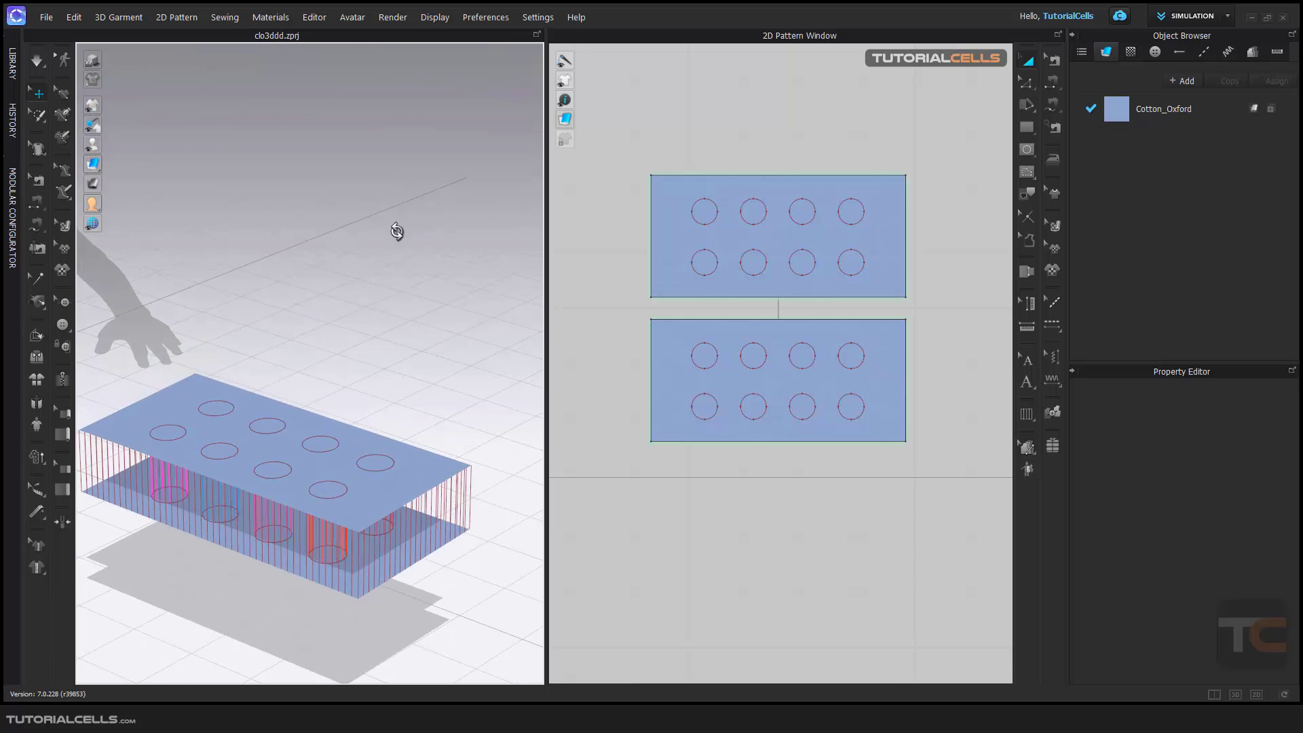
middle_drag(407, 416, 430, 296)
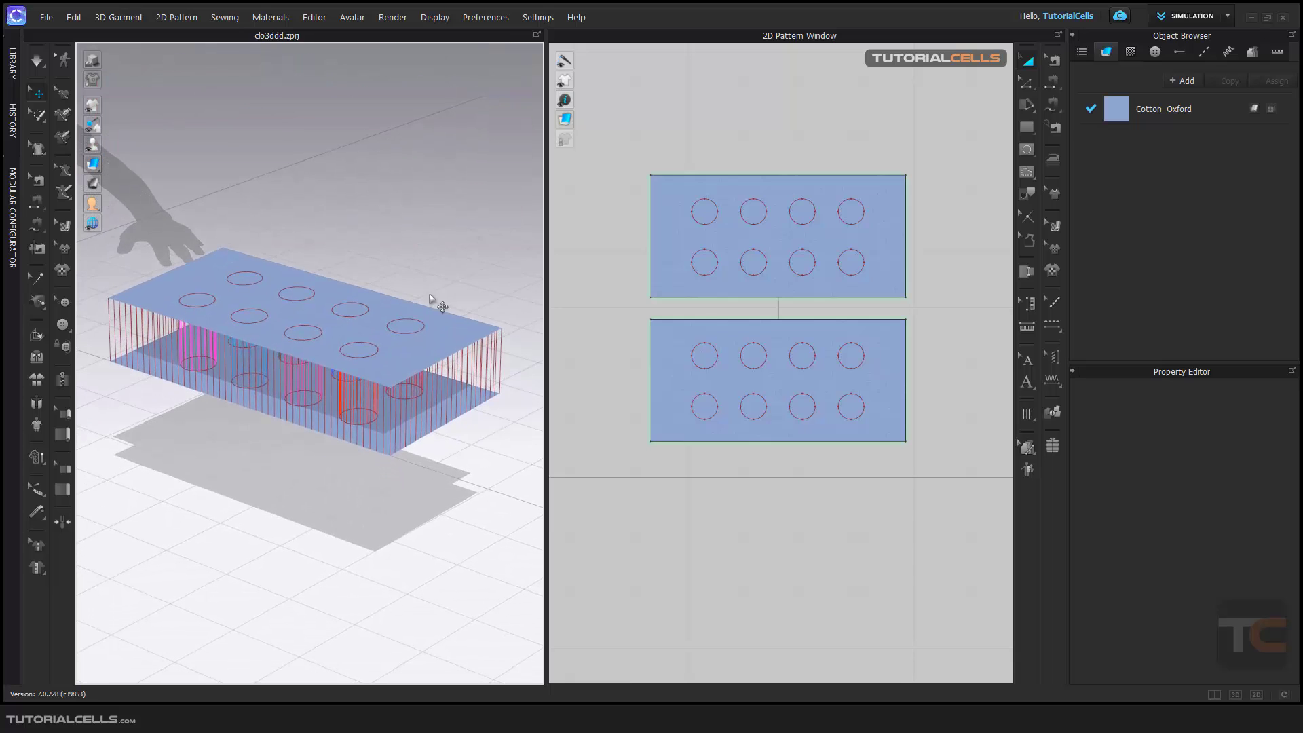
click(443, 327)
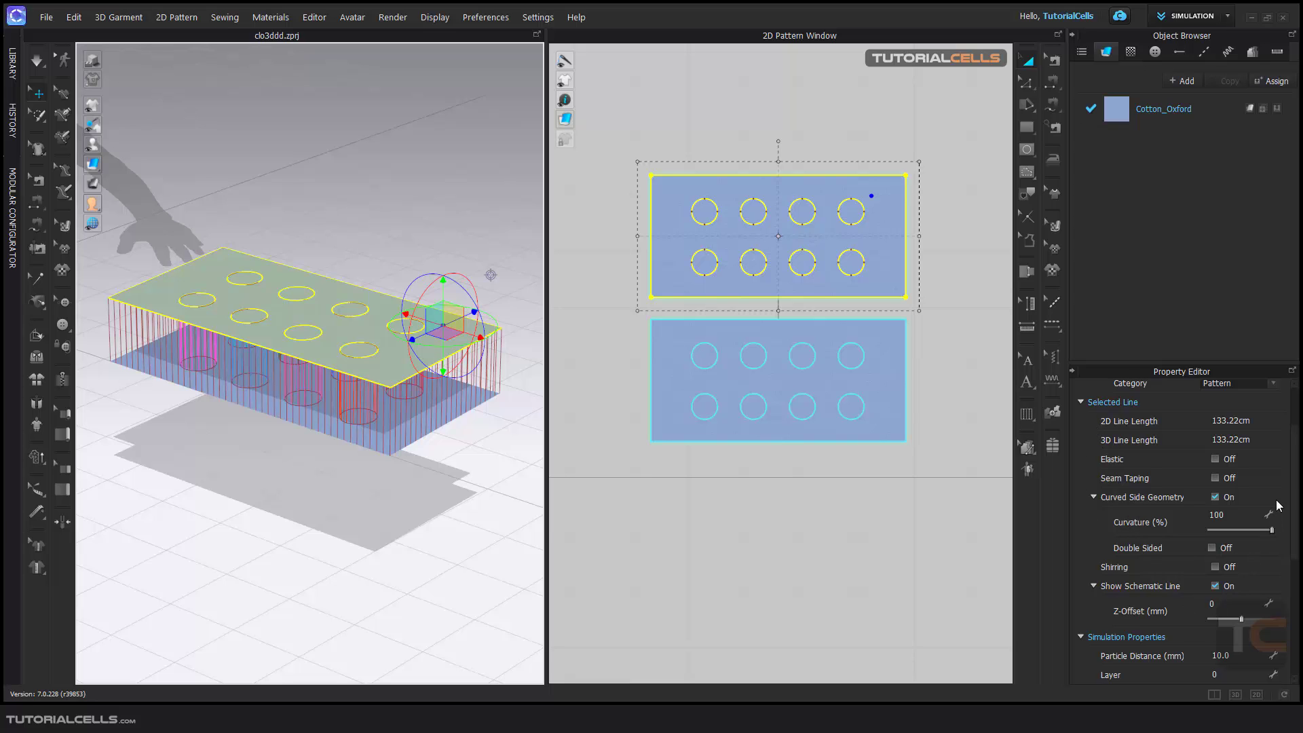
Step: Set the top layer's simulation Pressure to 5
scroll(1262, 542, down, 5)
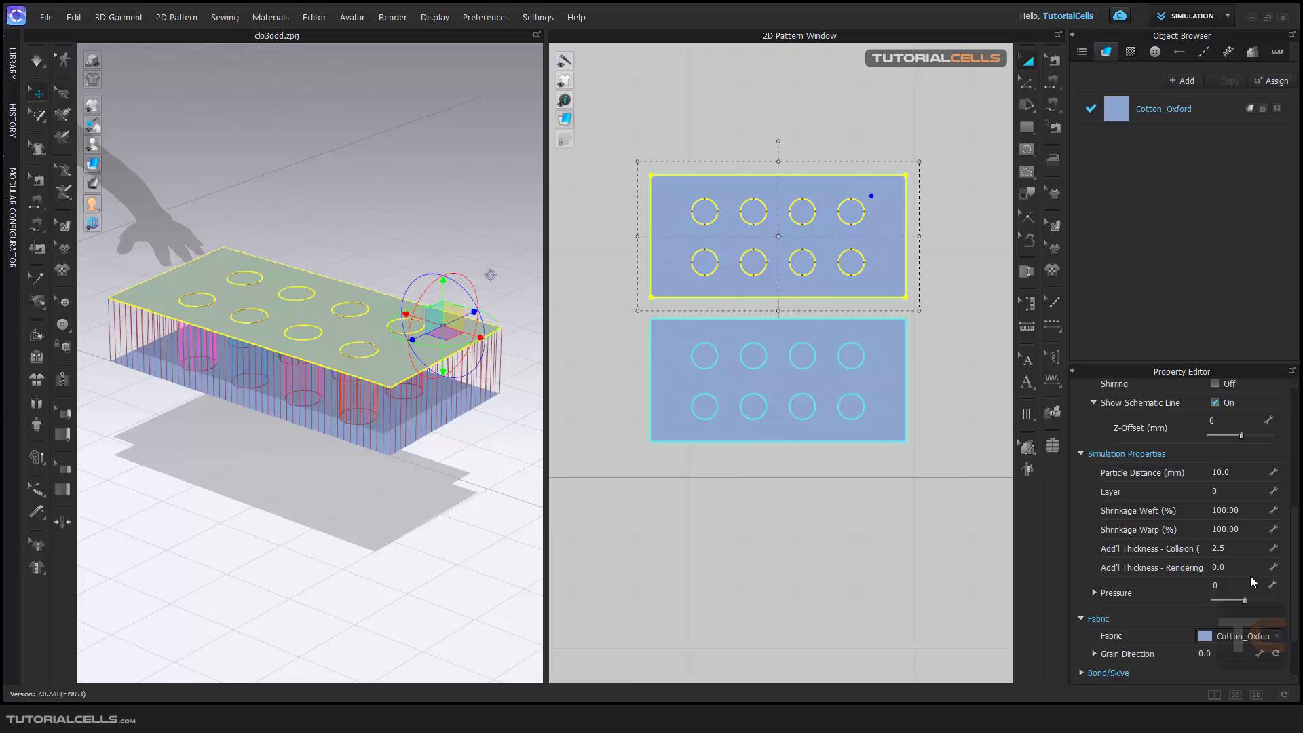
click(1222, 585)
text(5)
key(Return)
Step: Select the bottom layer and set its simulation Pressure to -5
click(390, 454)
right_drag(388, 415, 397, 399)
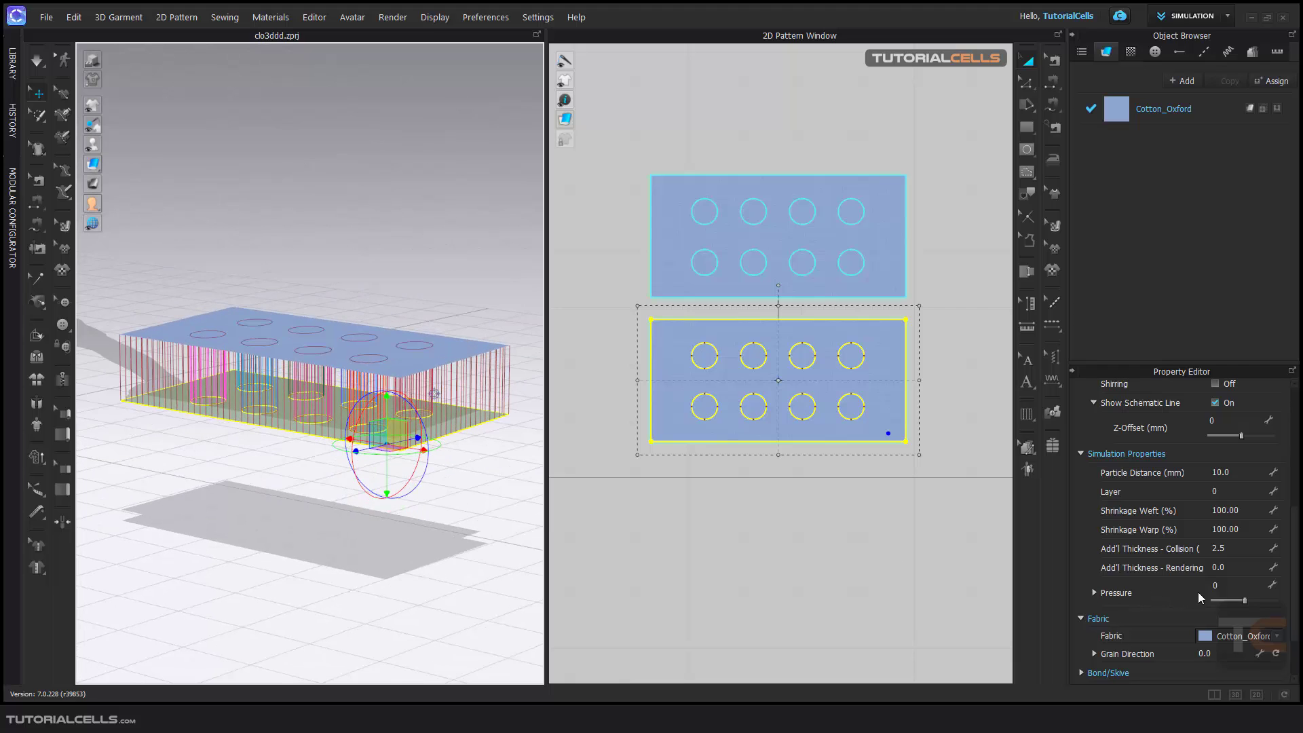
click(1215, 587)
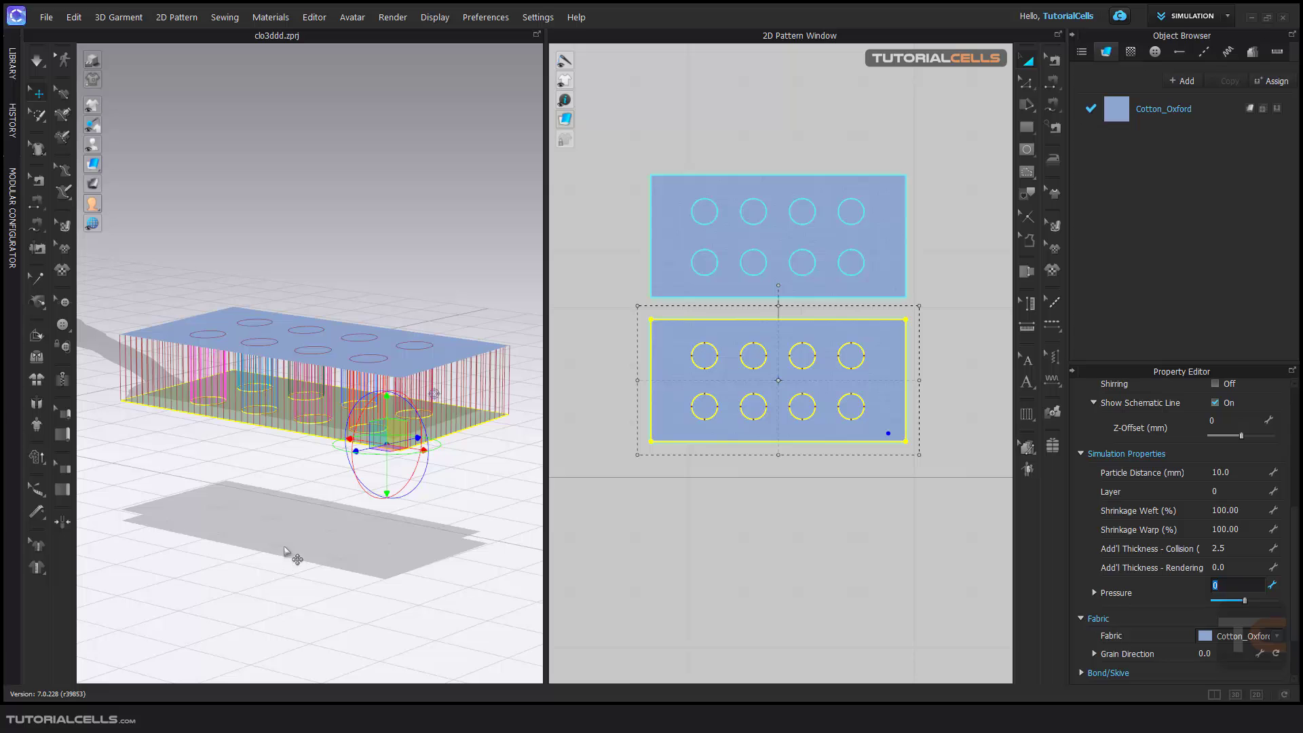
key(space)
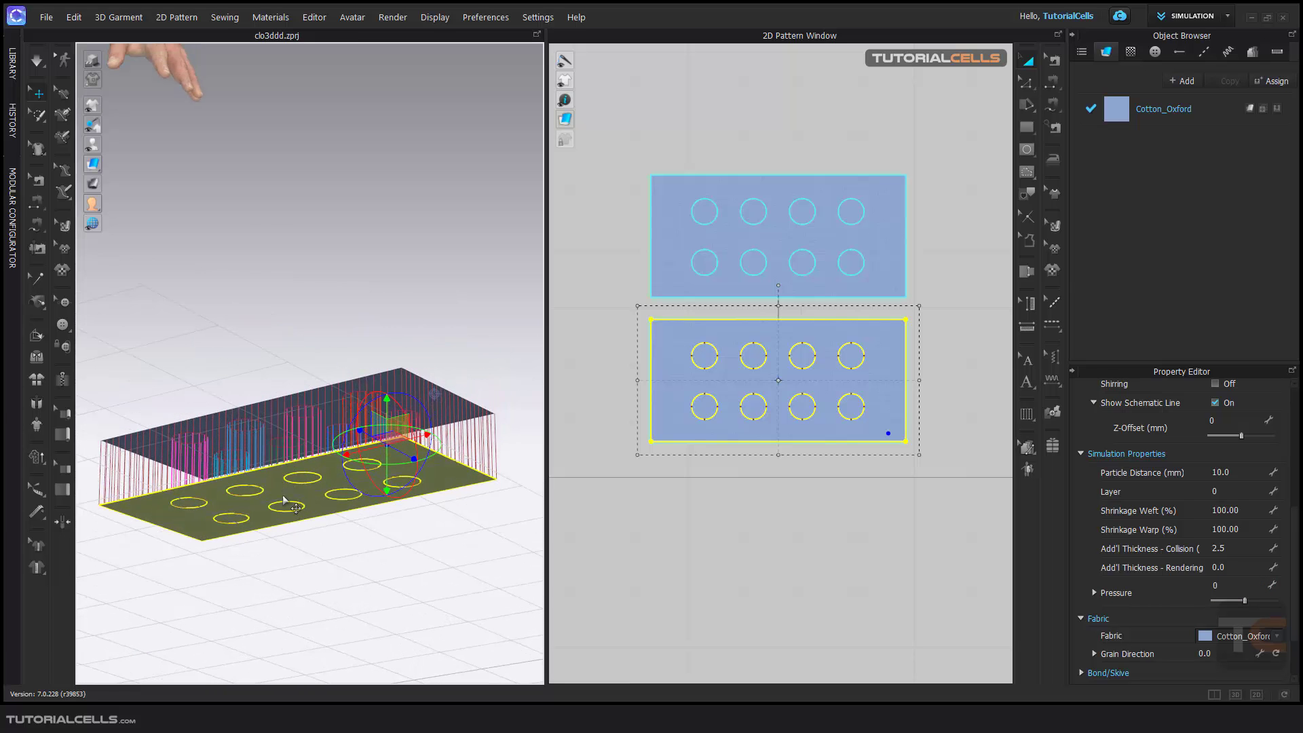
right_drag(295, 495, 279, 538)
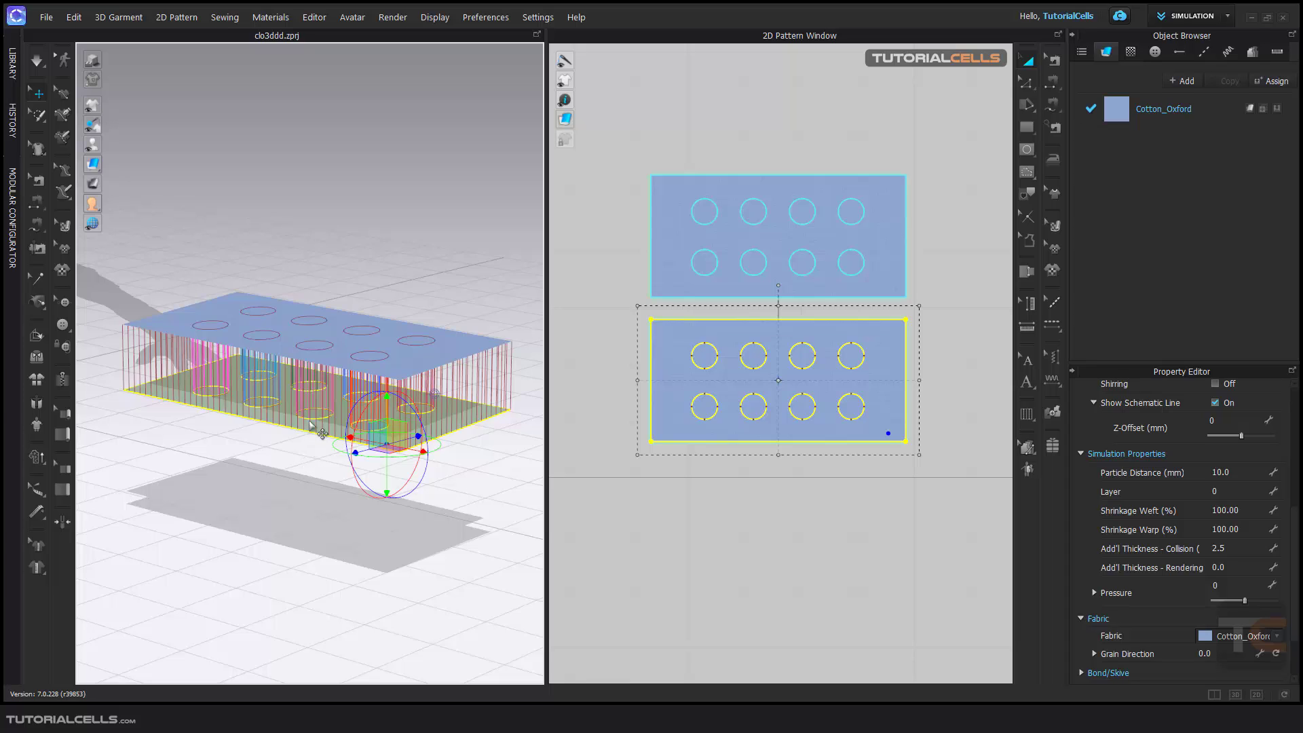
click(1230, 586)
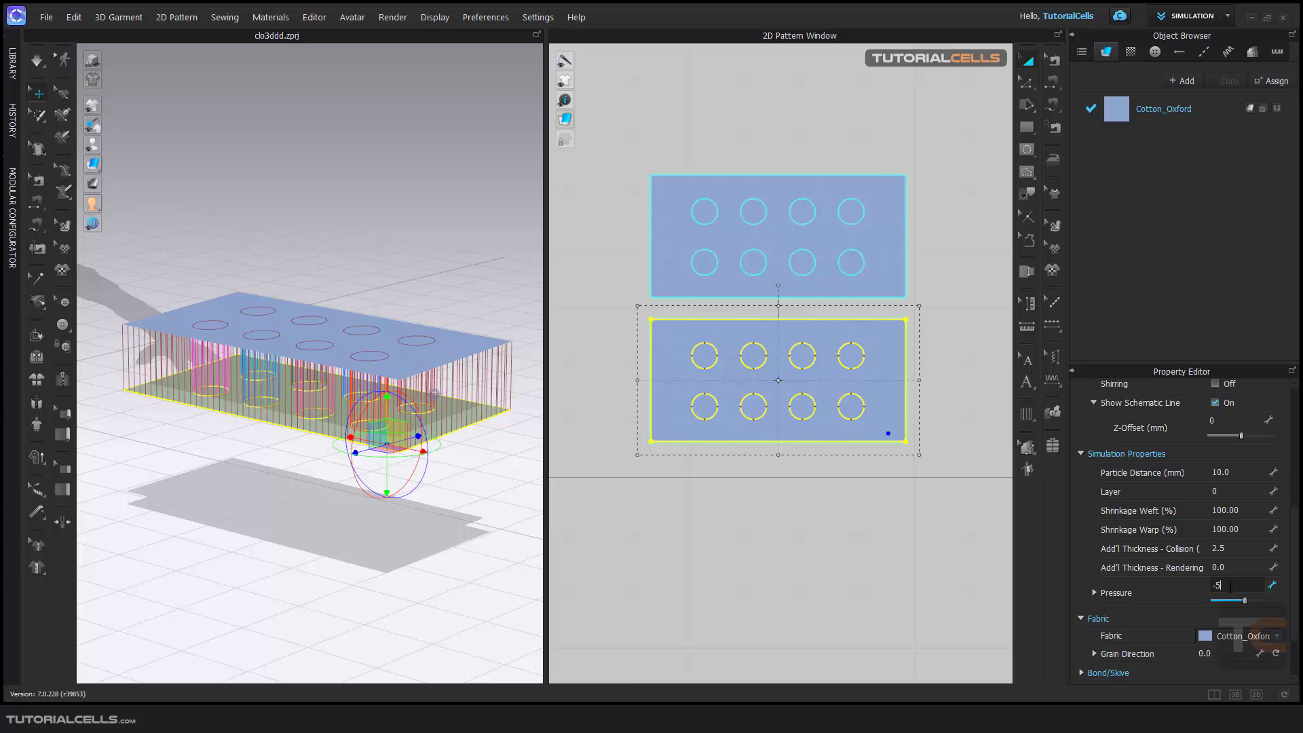
text(-5)
key(Return)
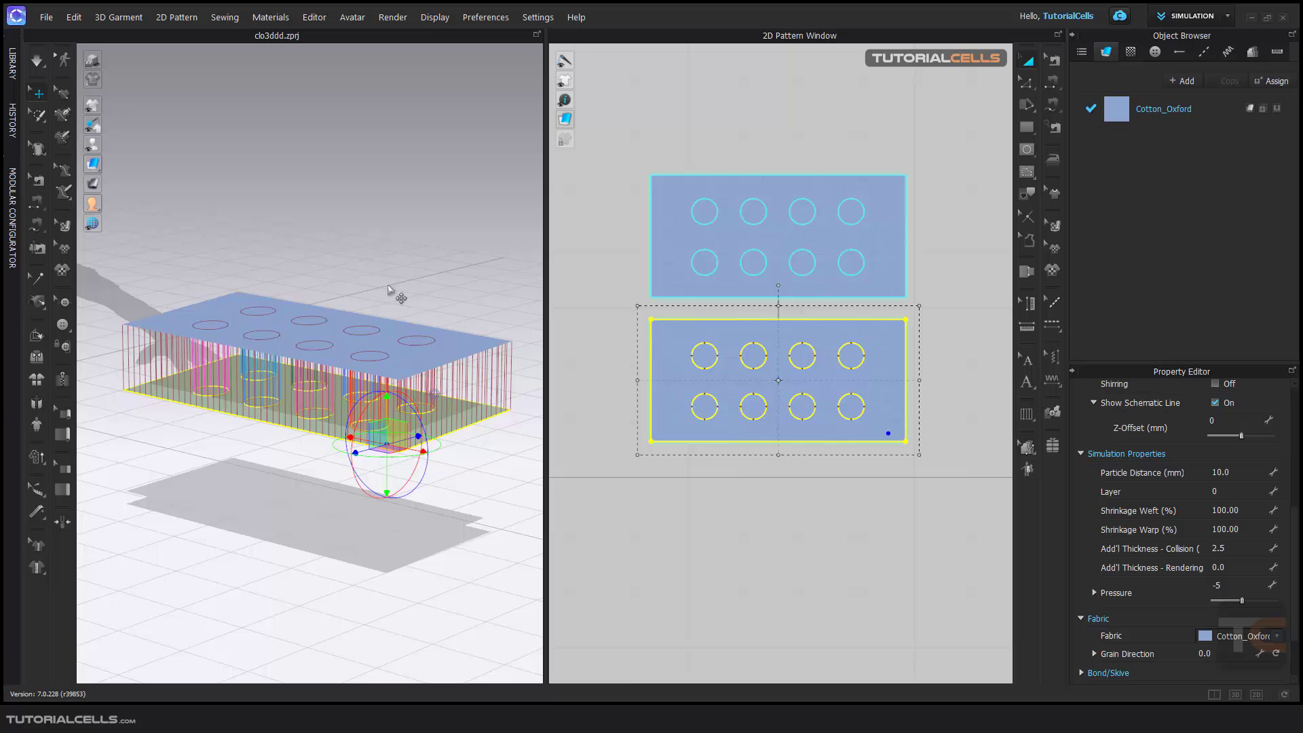
Step: Run the simulation and orbit to watch the two-layer sheet settle on the floor
key(space)
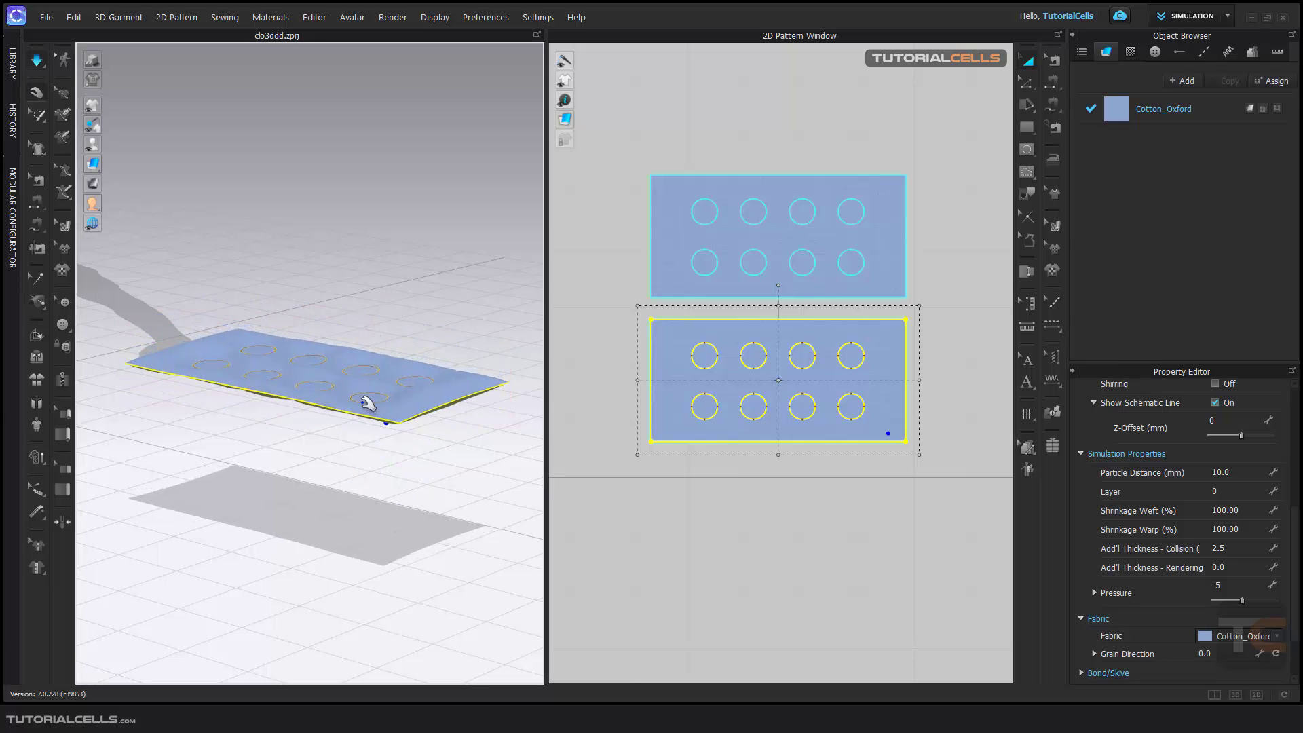
right_drag(323, 456, 338, 499)
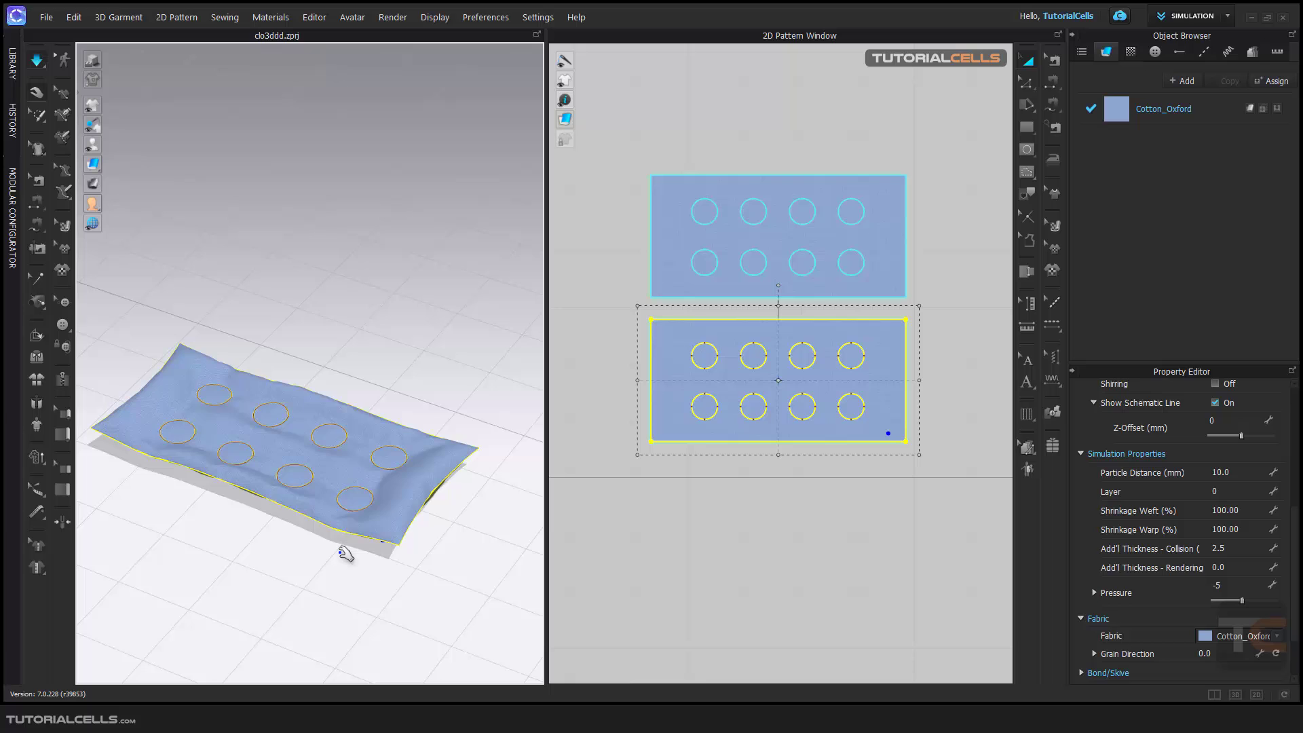
right_drag(306, 523, 288, 459)
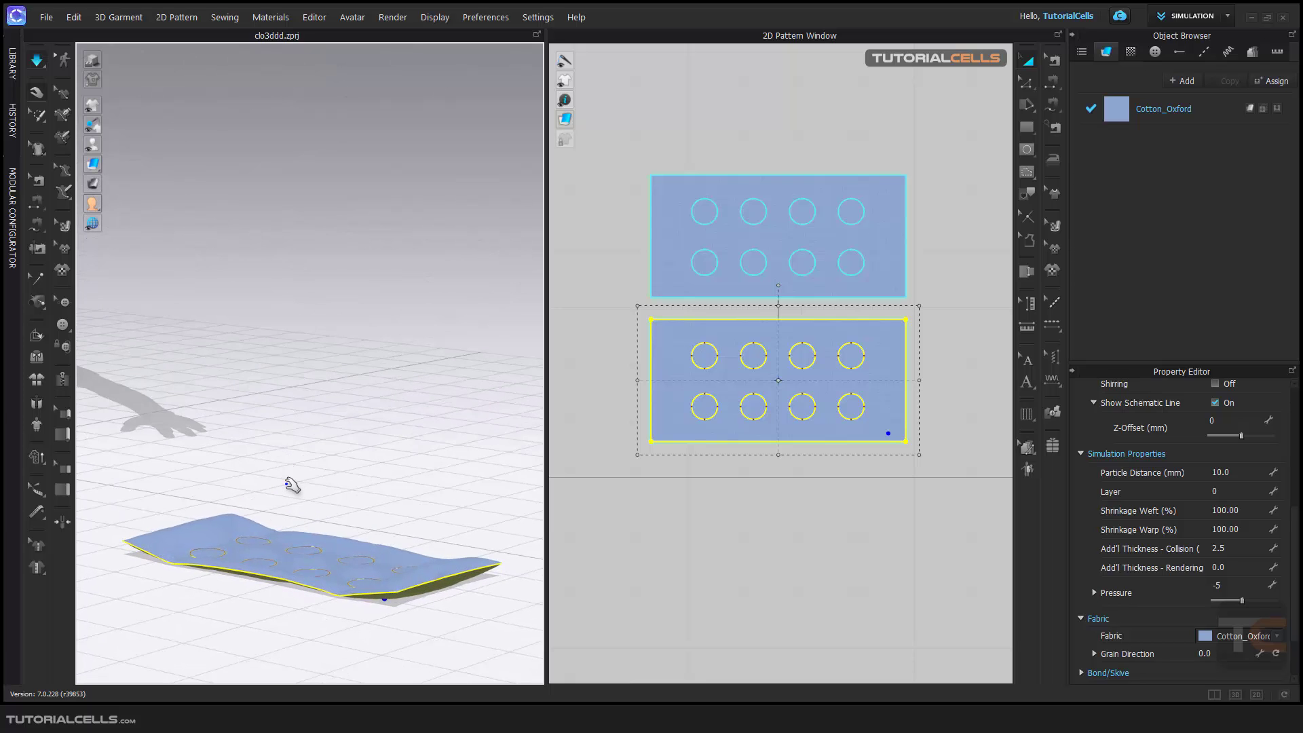
Step: Stop the simulation and set the top layer's Pressure to 10
key(space)
click(875, 185)
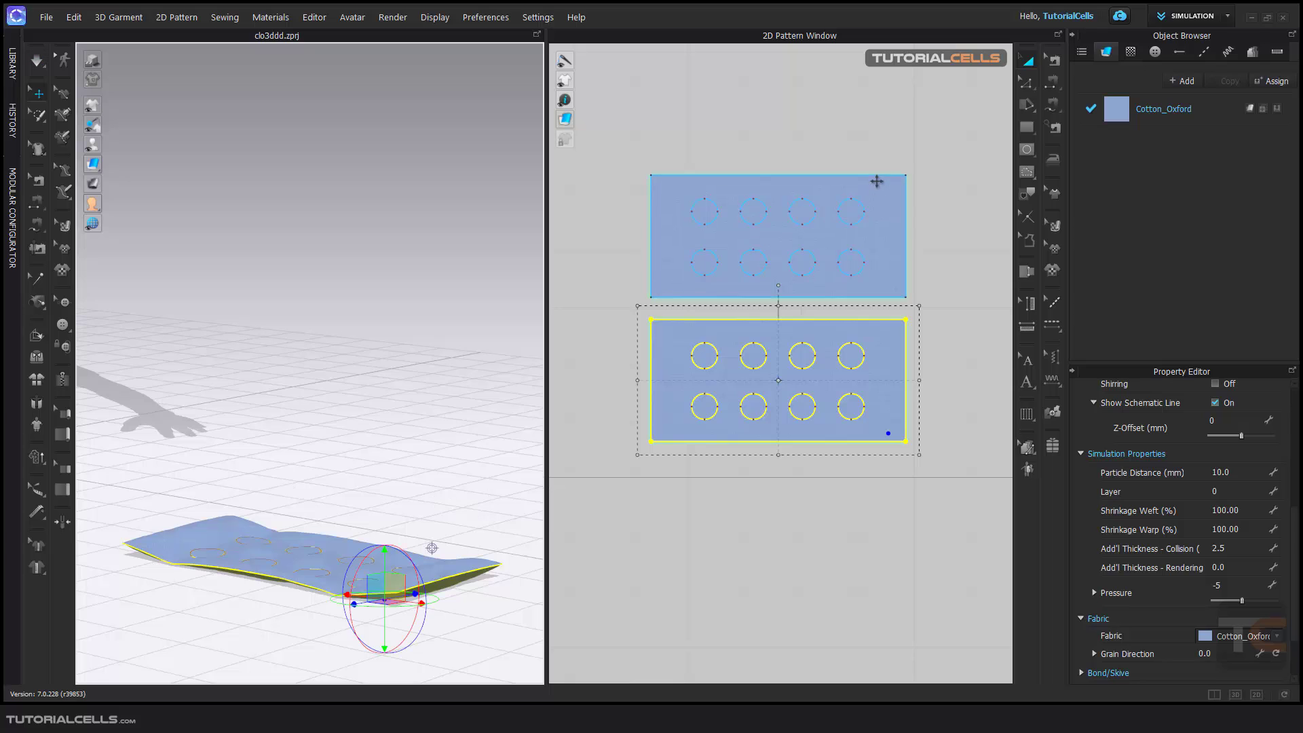
click(1215, 584)
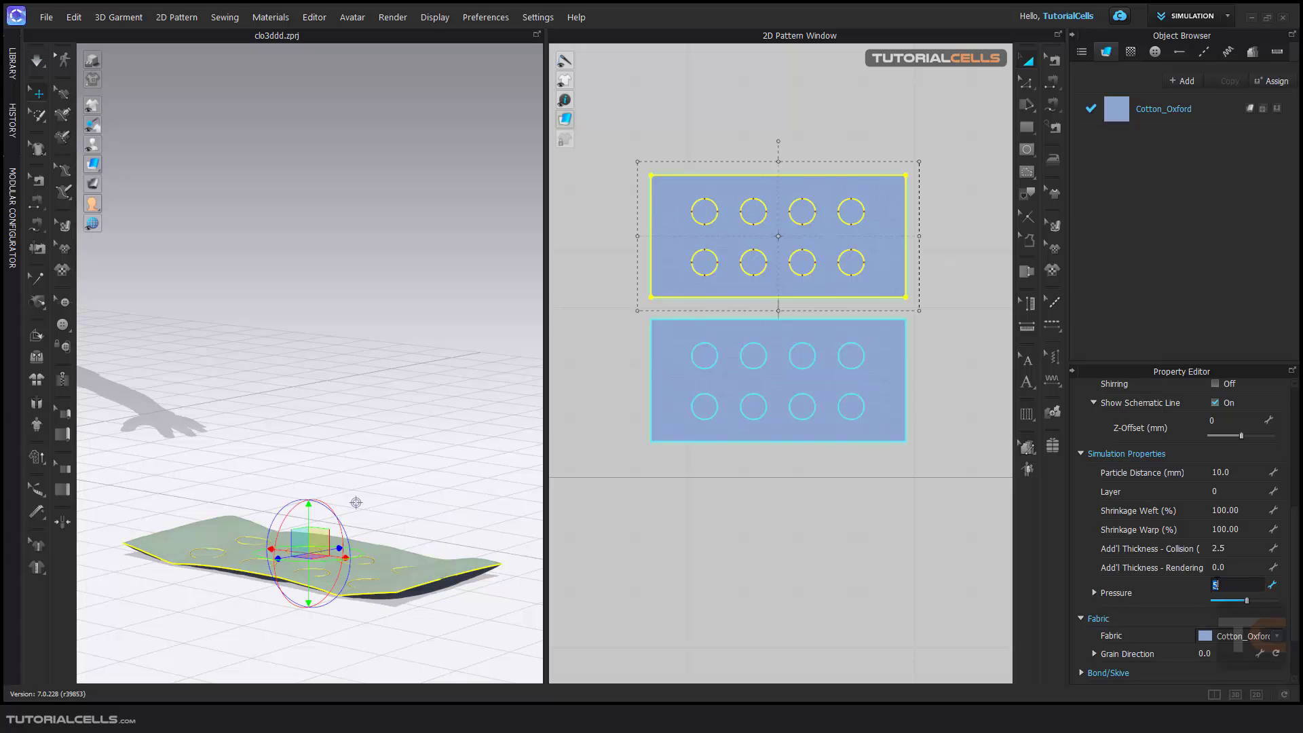
key(Return)
Step: Set the bottom layer's Pressure to -10 and re-simulate into a puffier pillow
click(872, 377)
click(1231, 587)
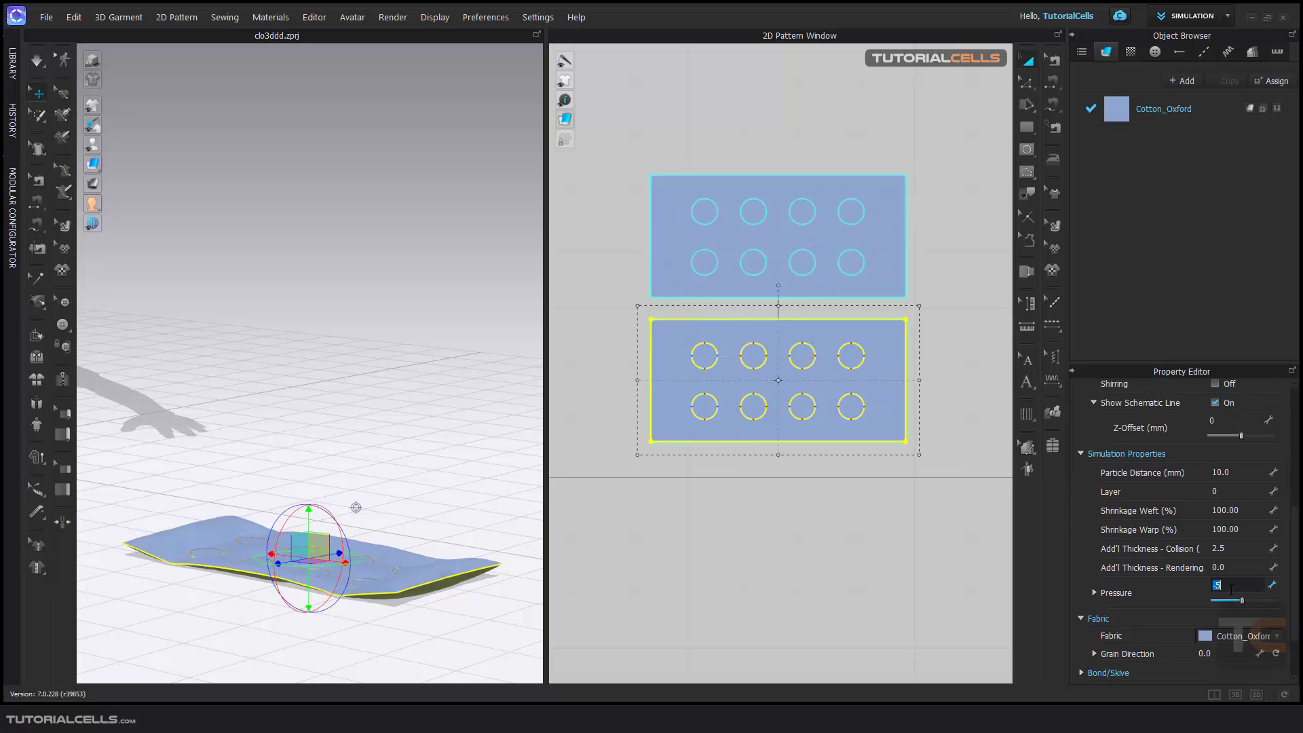
text(-10)
key(Return)
key(space)
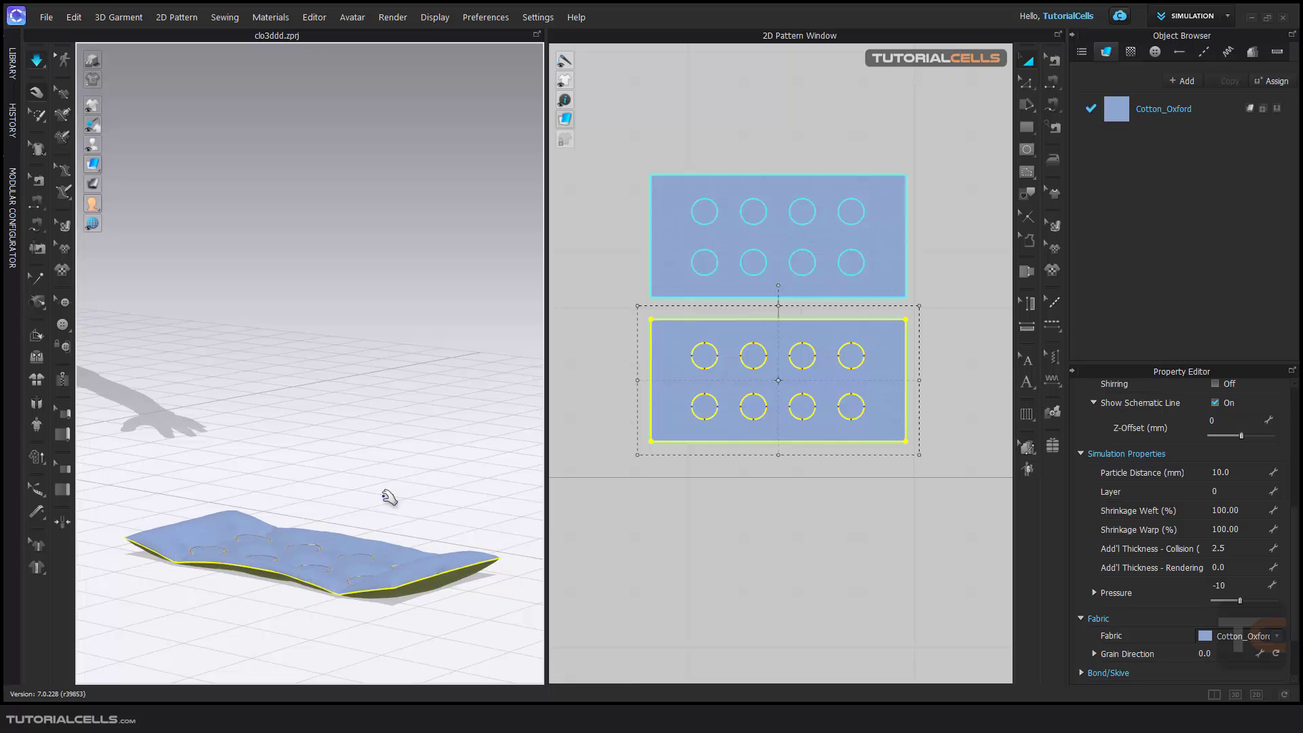
right_drag(301, 563, 305, 616)
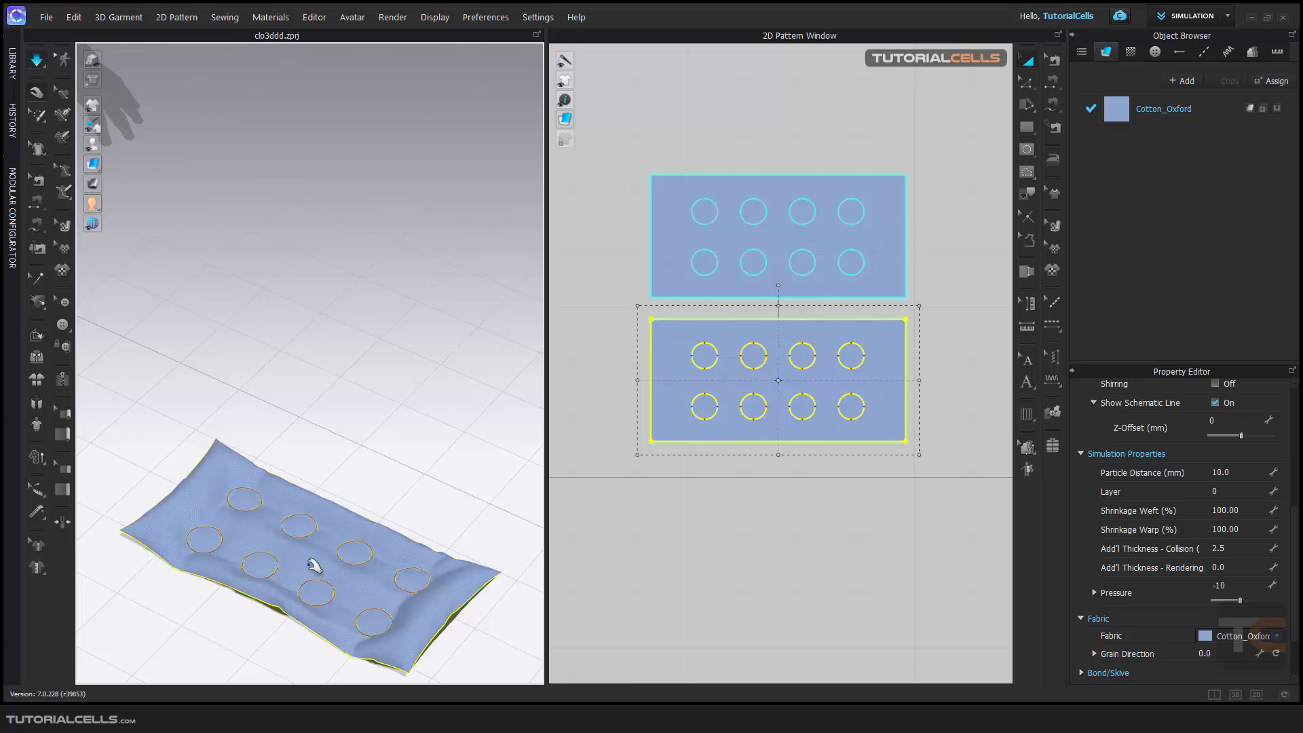
middle_drag(314, 565, 311, 456)
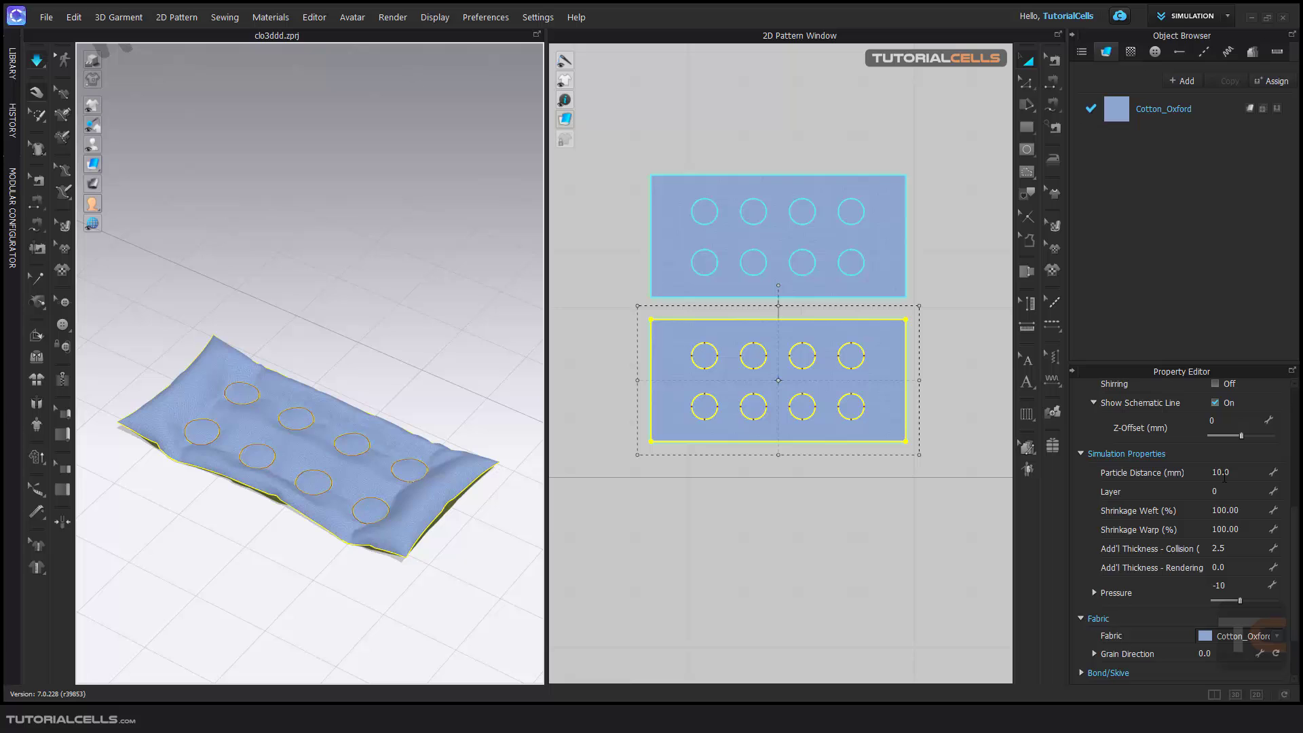
Step: Remove the upper duplicate rectangle from the 2D layout, keeping the single eight-circle piece
click(393, 389)
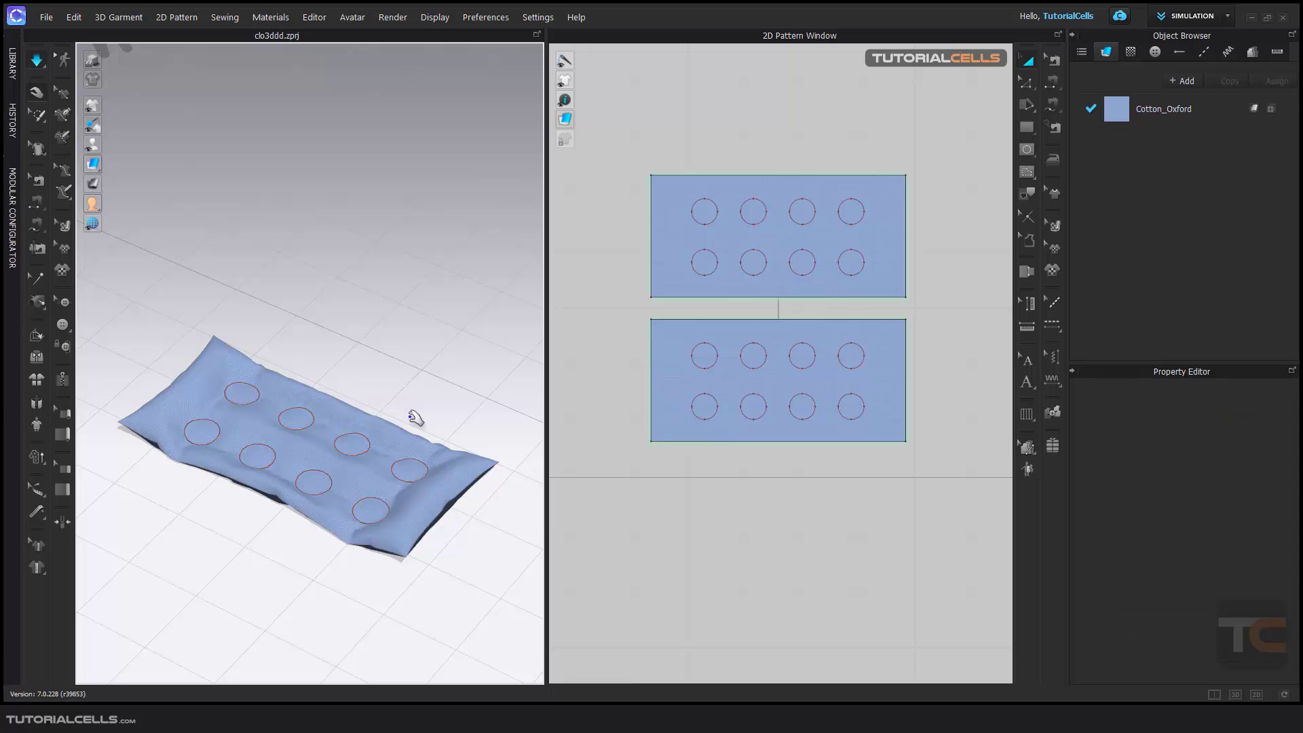
mouse_move(416, 418)
right_down()
mouse_move(400, 449)
mouse_move(395, 378)
mouse_move(393, 428)
right_up()
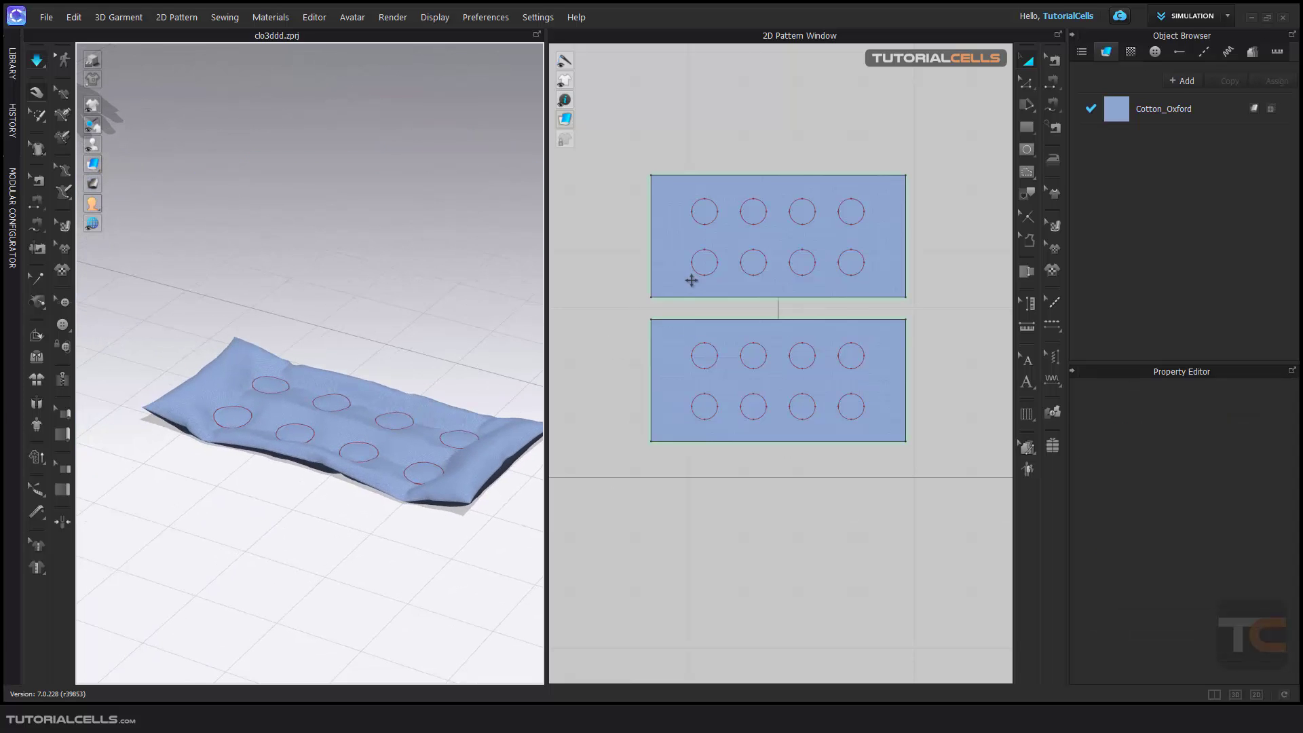
click(678, 239)
right_click(677, 239)
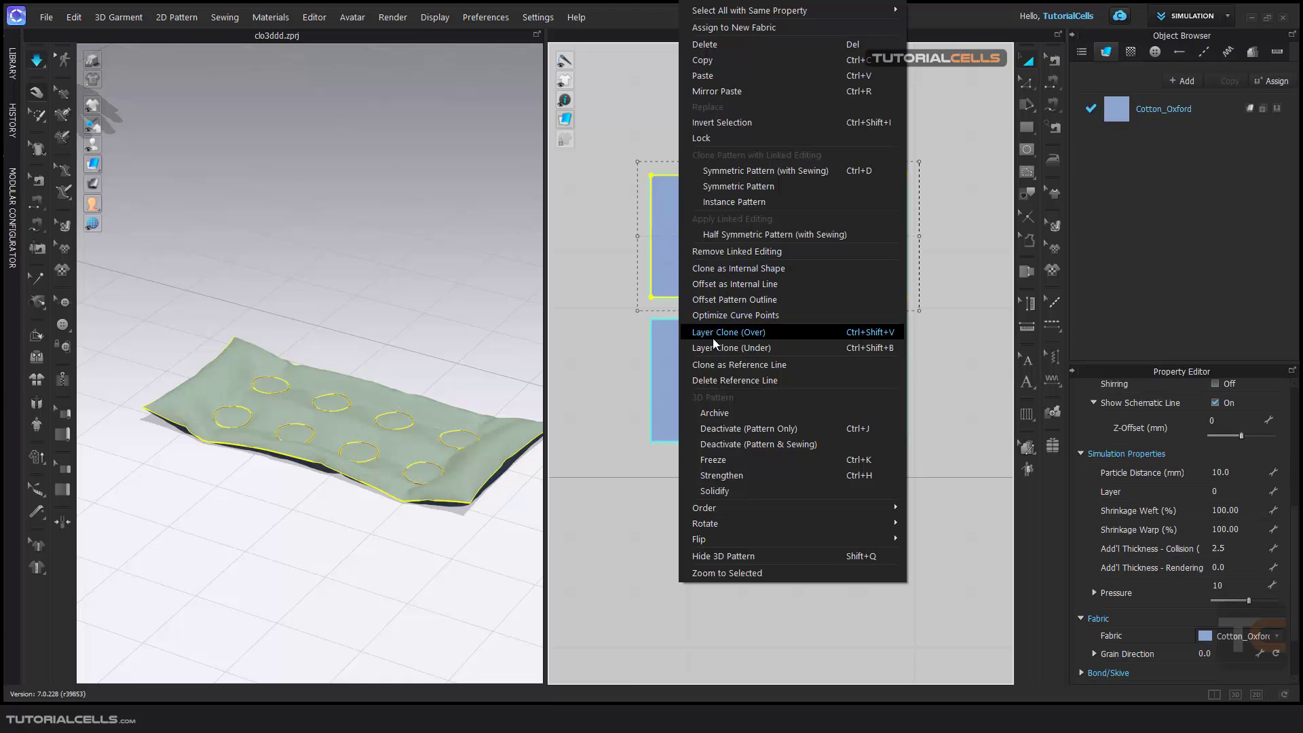
click(38, 68)
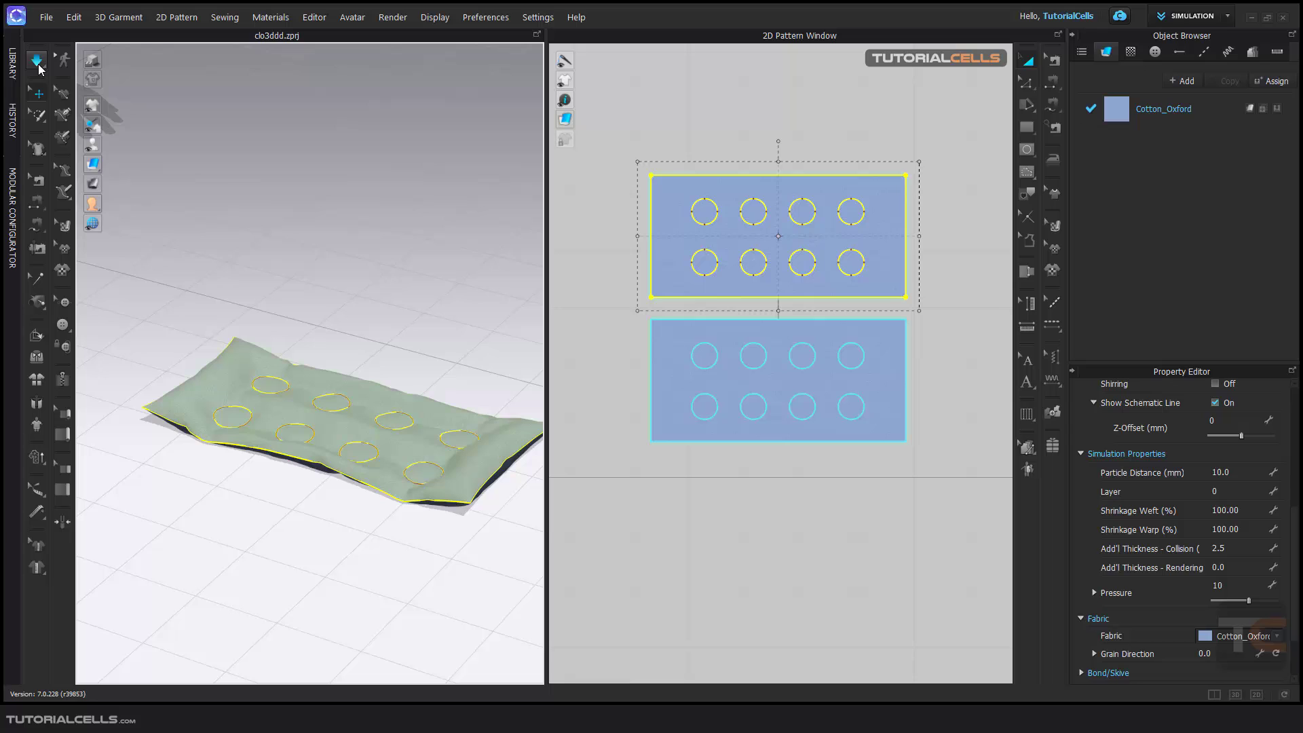
drag(372, 344, 317, 353)
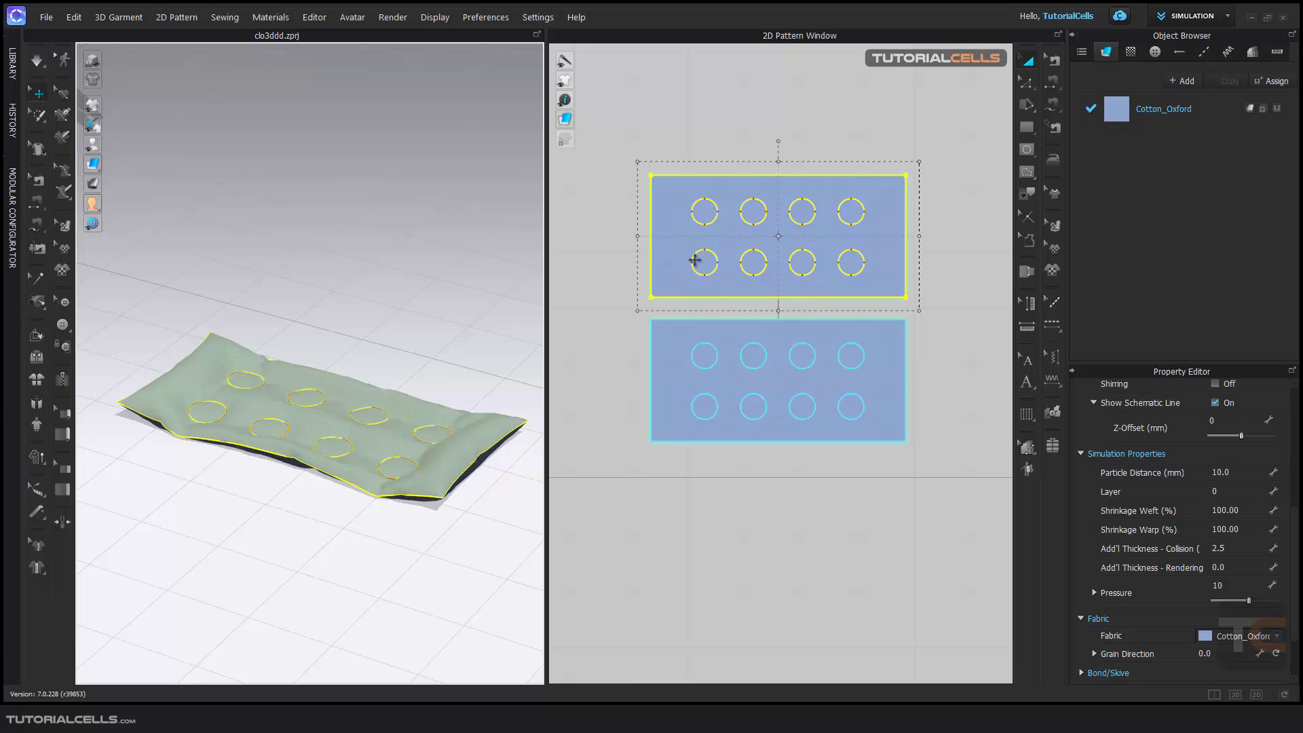
drag(686, 247, 684, 241)
Step: Delete the extra upper pattern piece and the four top-row circles
key(Delete)
click(708, 355)
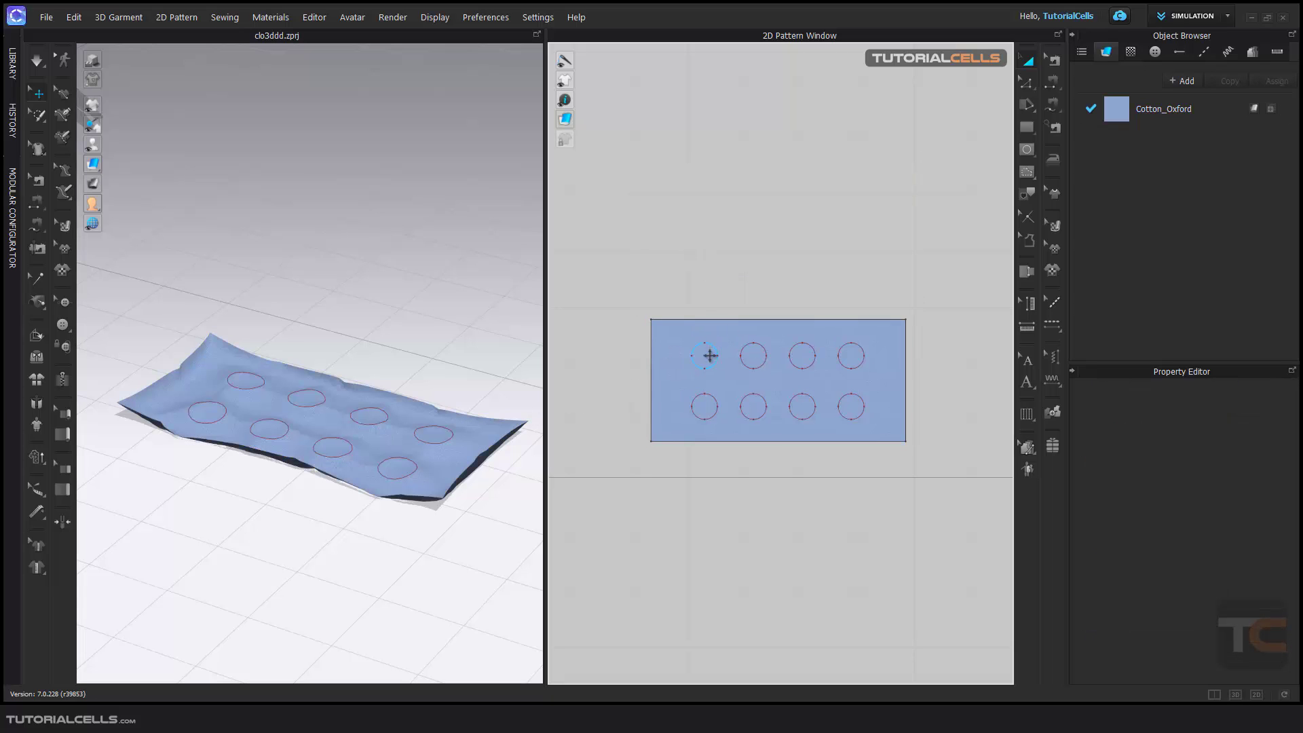
key(Delete)
click(740, 355)
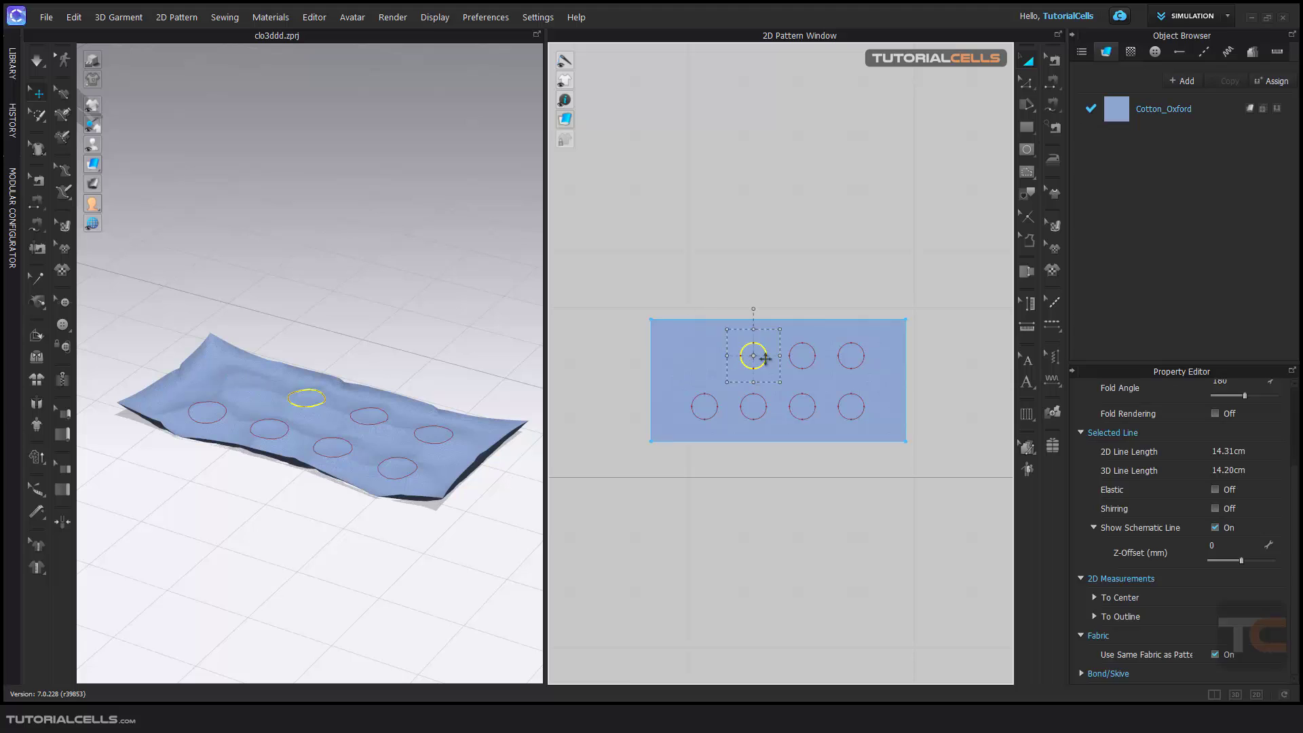
key(Delete)
click(790, 357)
key(Delete)
click(838, 354)
key(Delete)
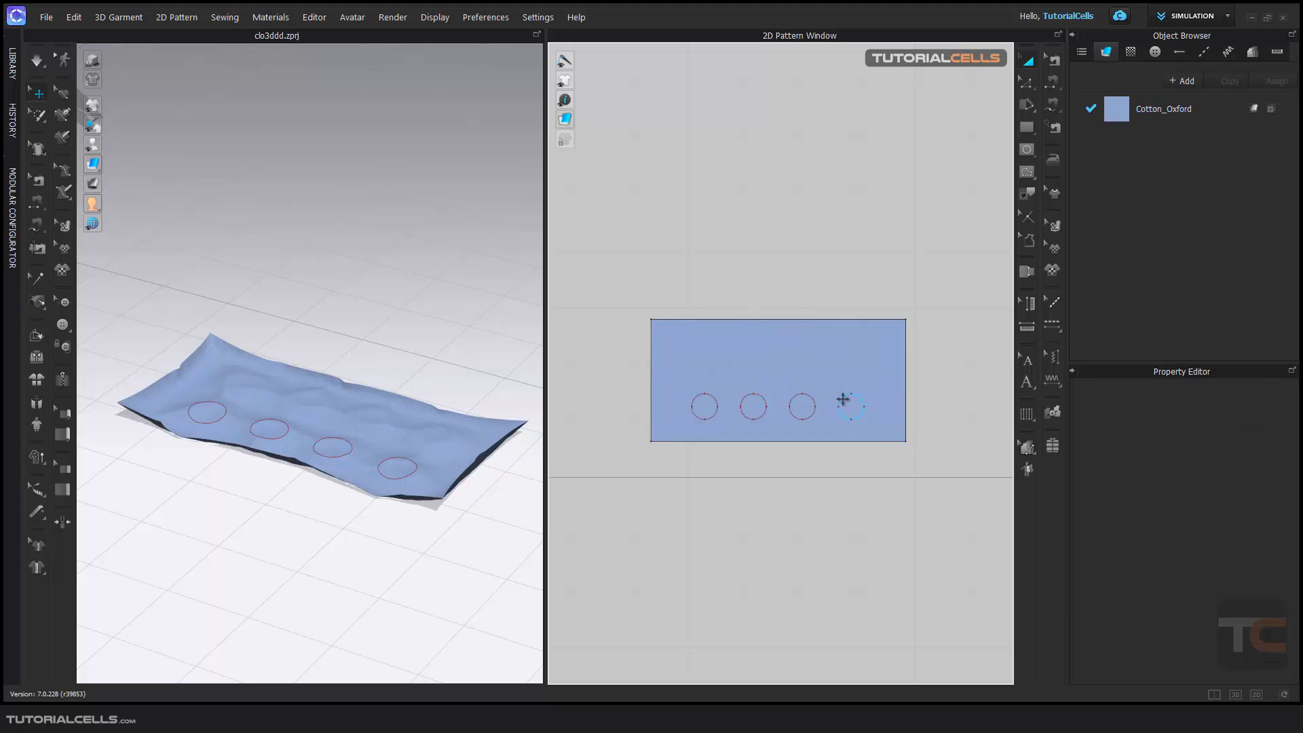
Step: Delete the four remaining bottom-row circles from the rectangle
click(840, 400)
key(Delete)
click(807, 405)
key(Delete)
click(754, 406)
key(Delete)
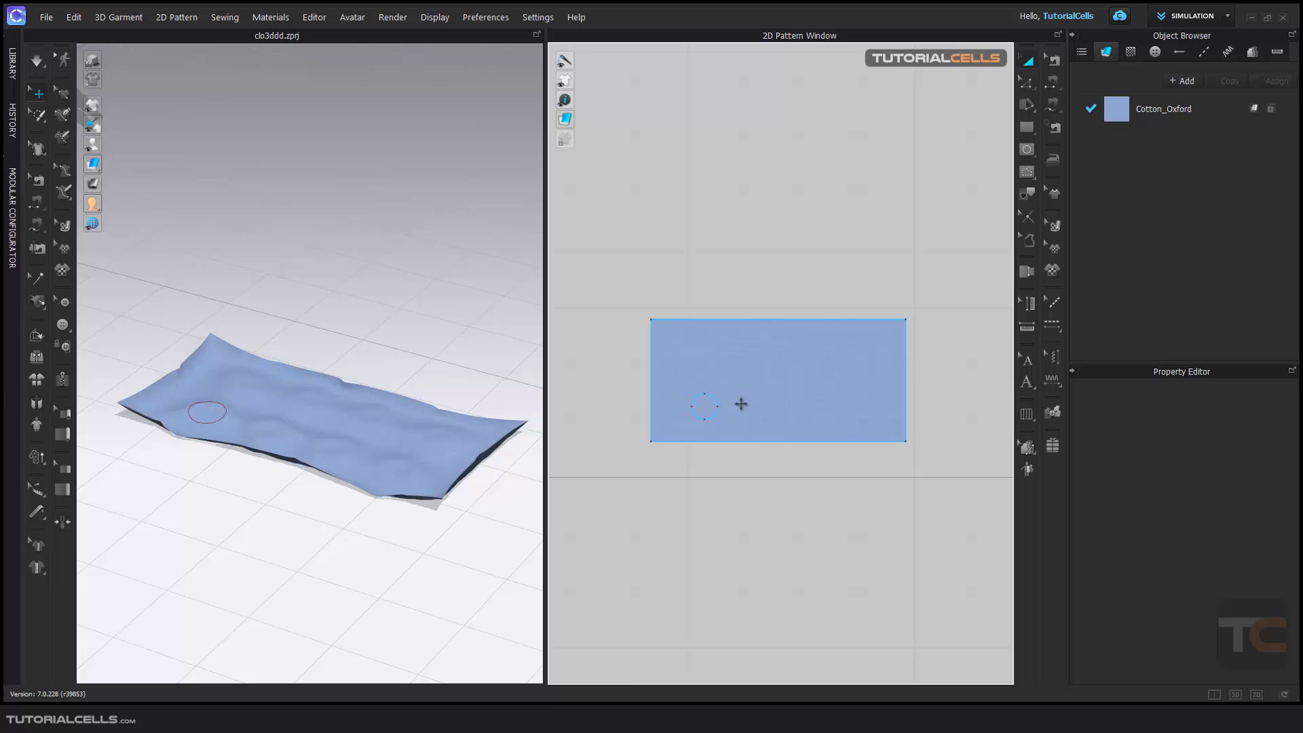
click(706, 406)
key(Delete)
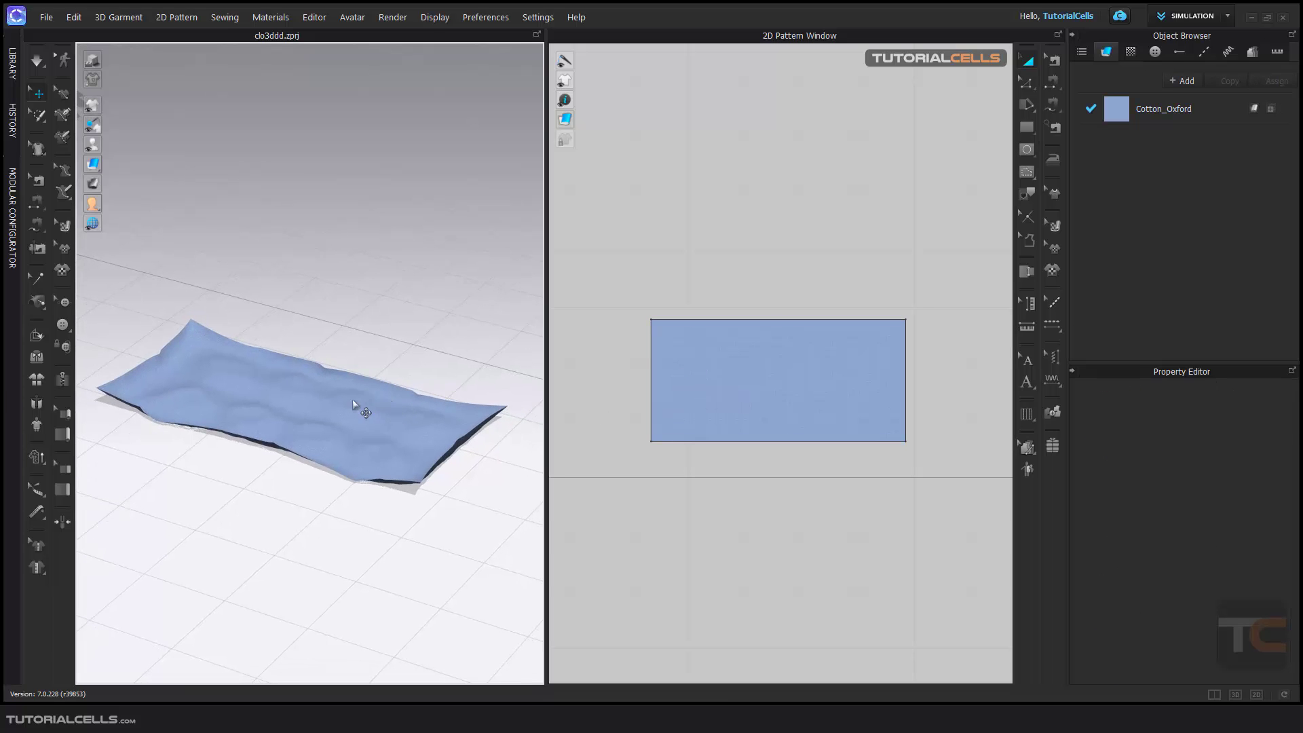
Step: Lift the cloth rectangle above the floor and simulate until it settles flat
click(352, 399)
drag(352, 369, 352, 338)
key(space)
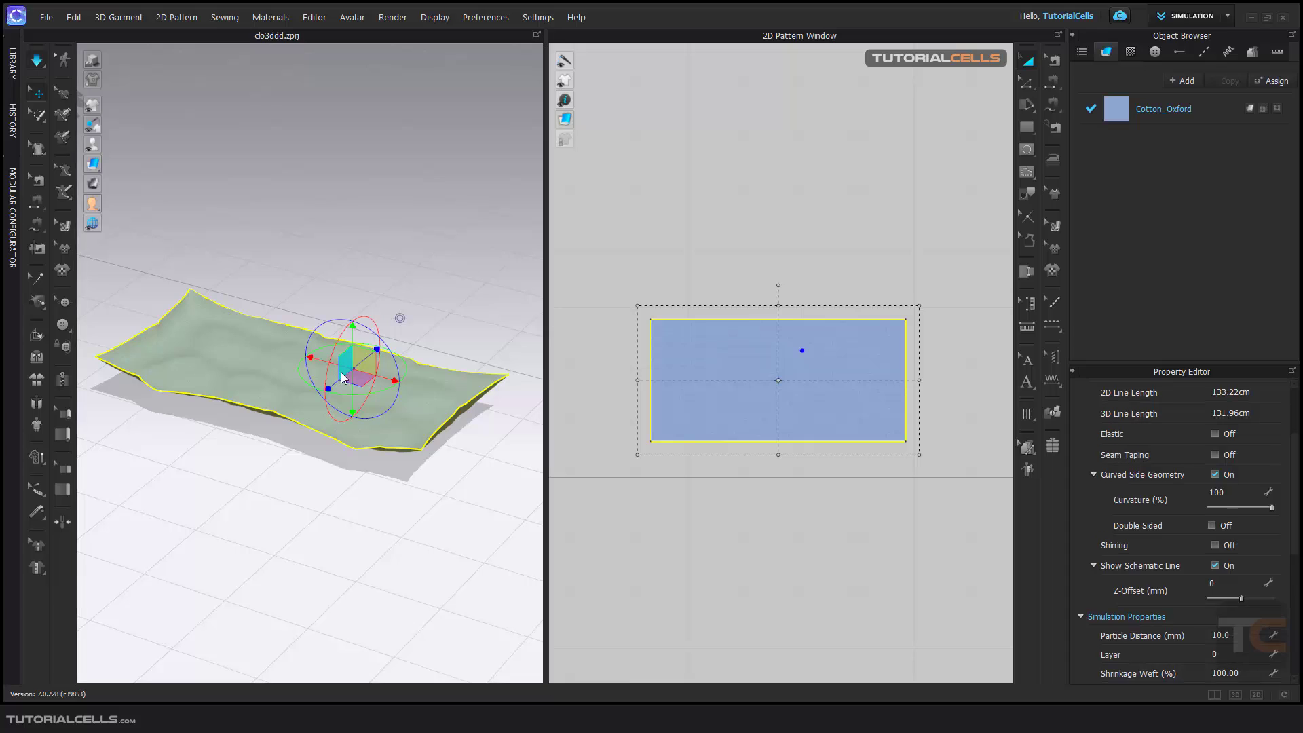
key(space)
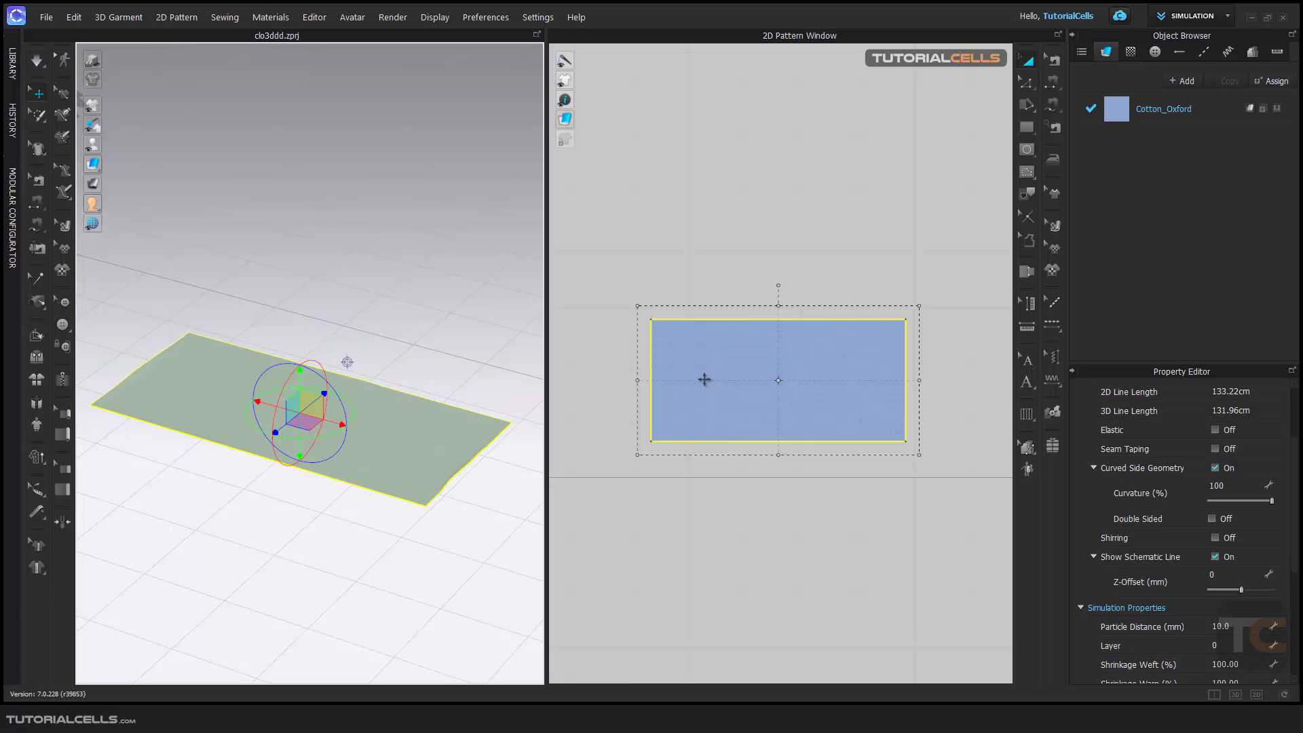
Step: Distribute 4 internal lines between the left and right edges, spaced 9.01 cm apart
click(759, 263)
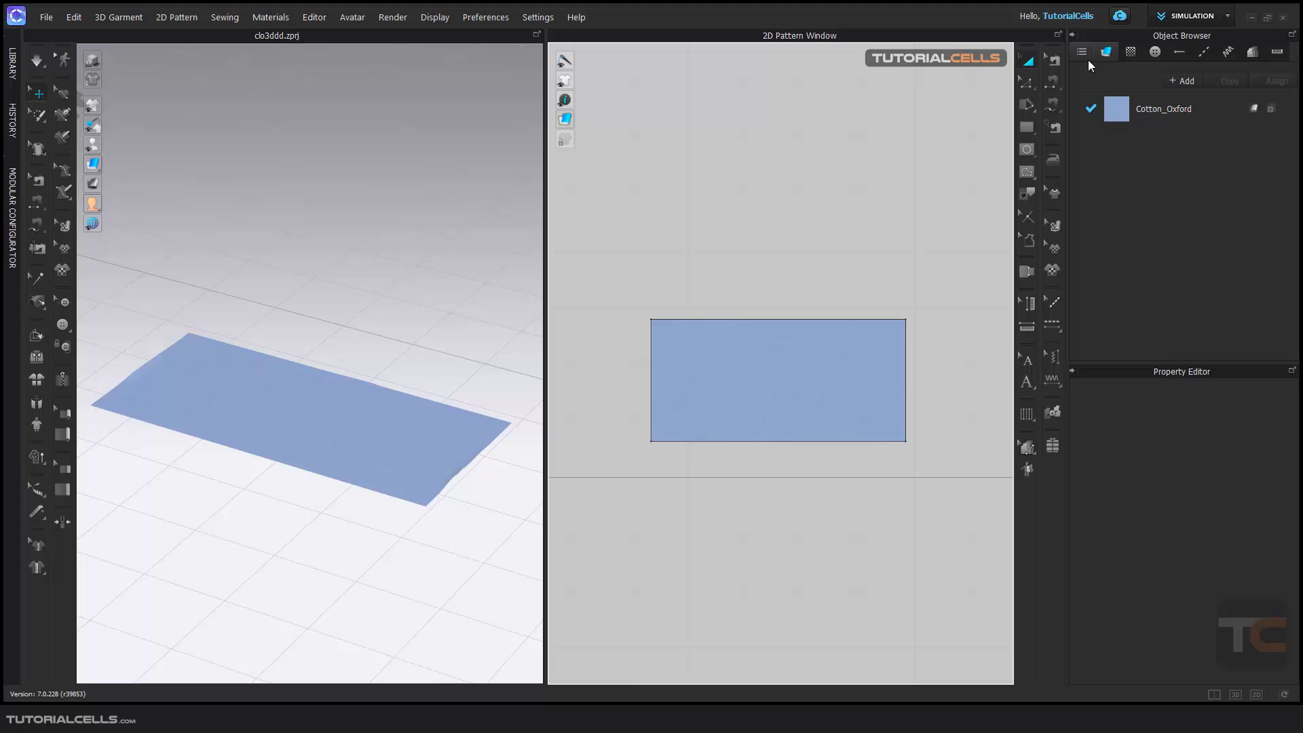
click(652, 407)
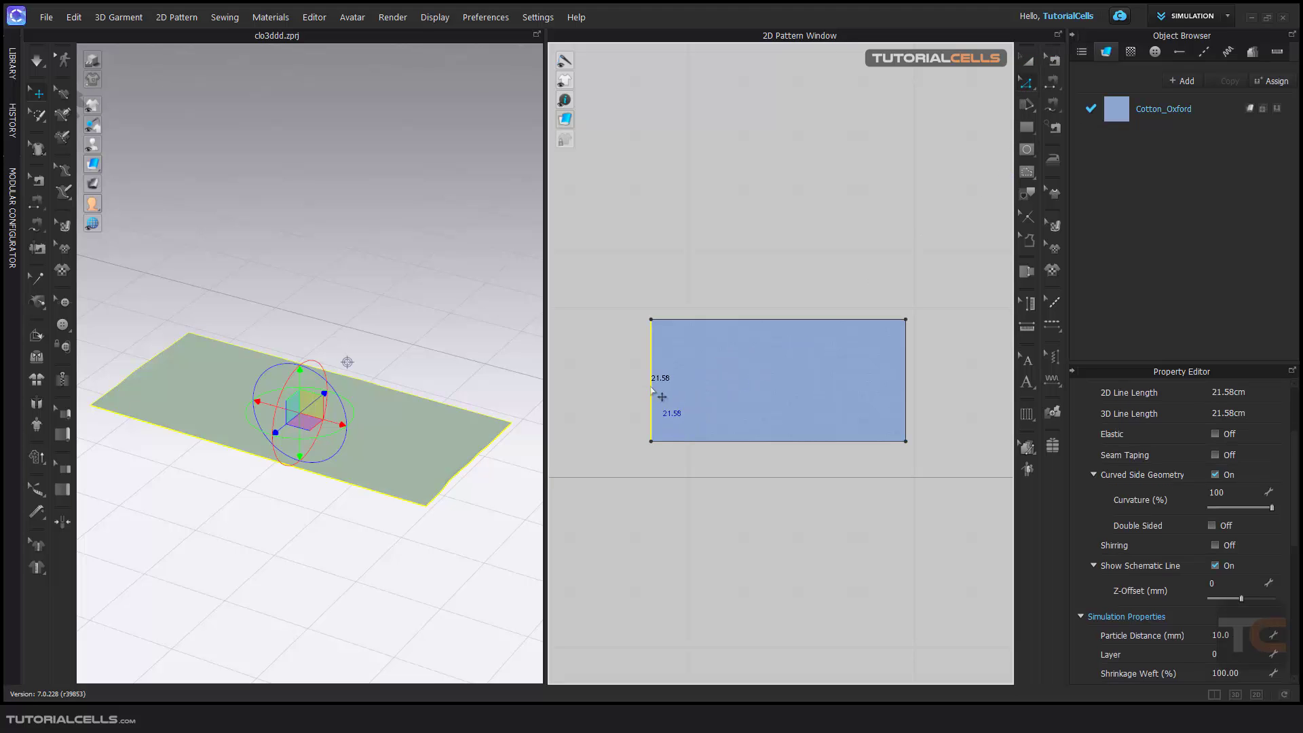
shift+click(906, 367)
right_click(906, 365)
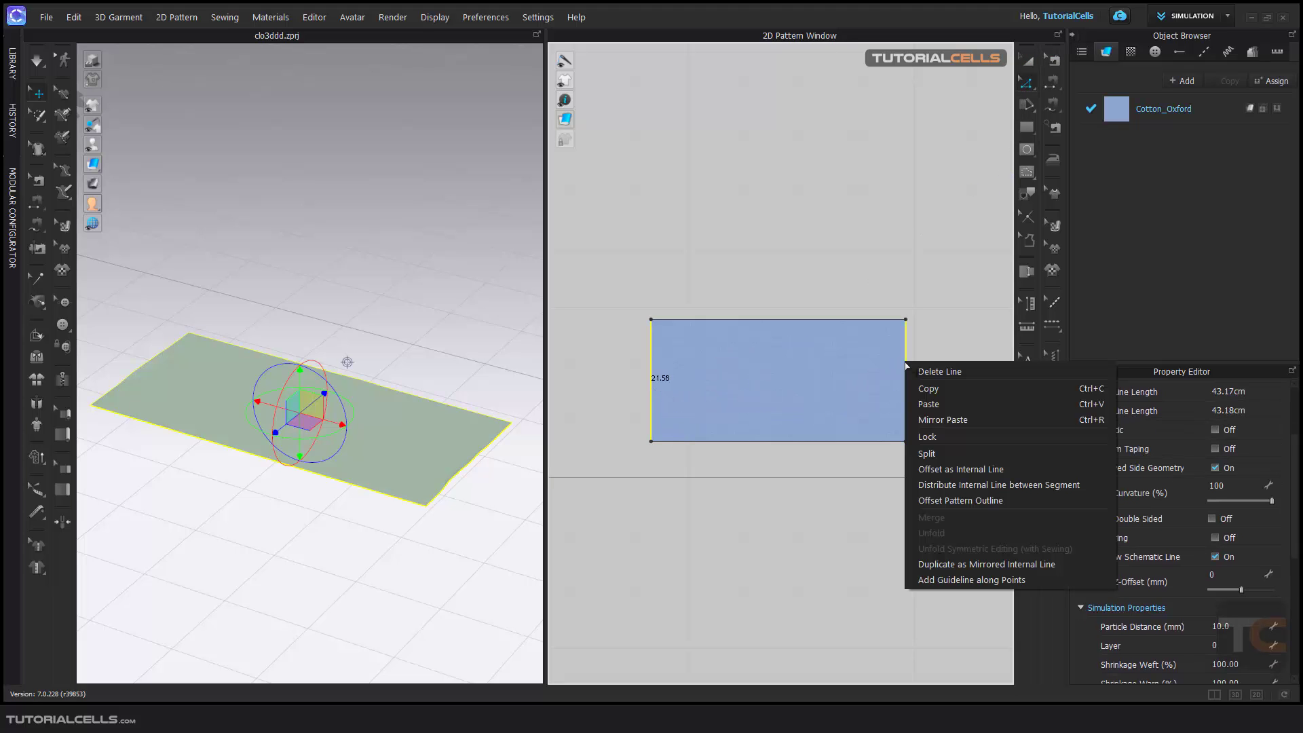
click(941, 484)
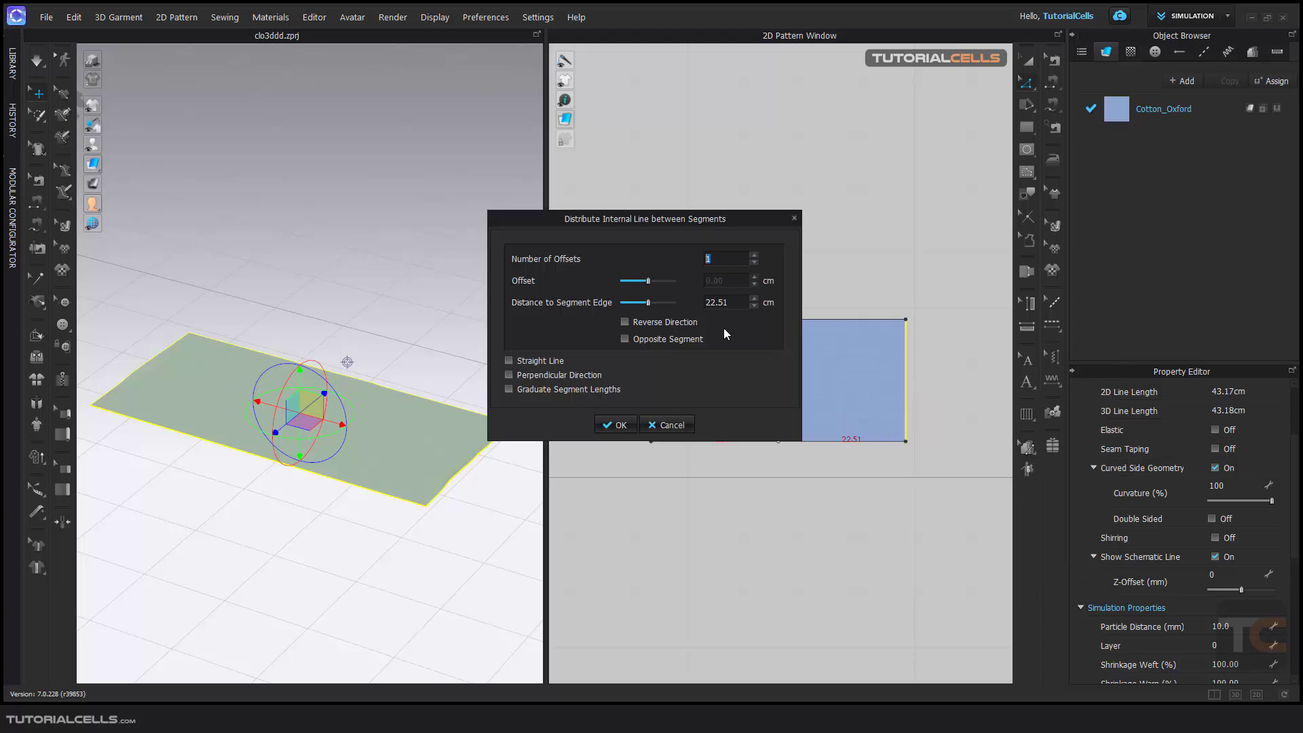
drag(628, 216, 326, 216)
click(447, 248)
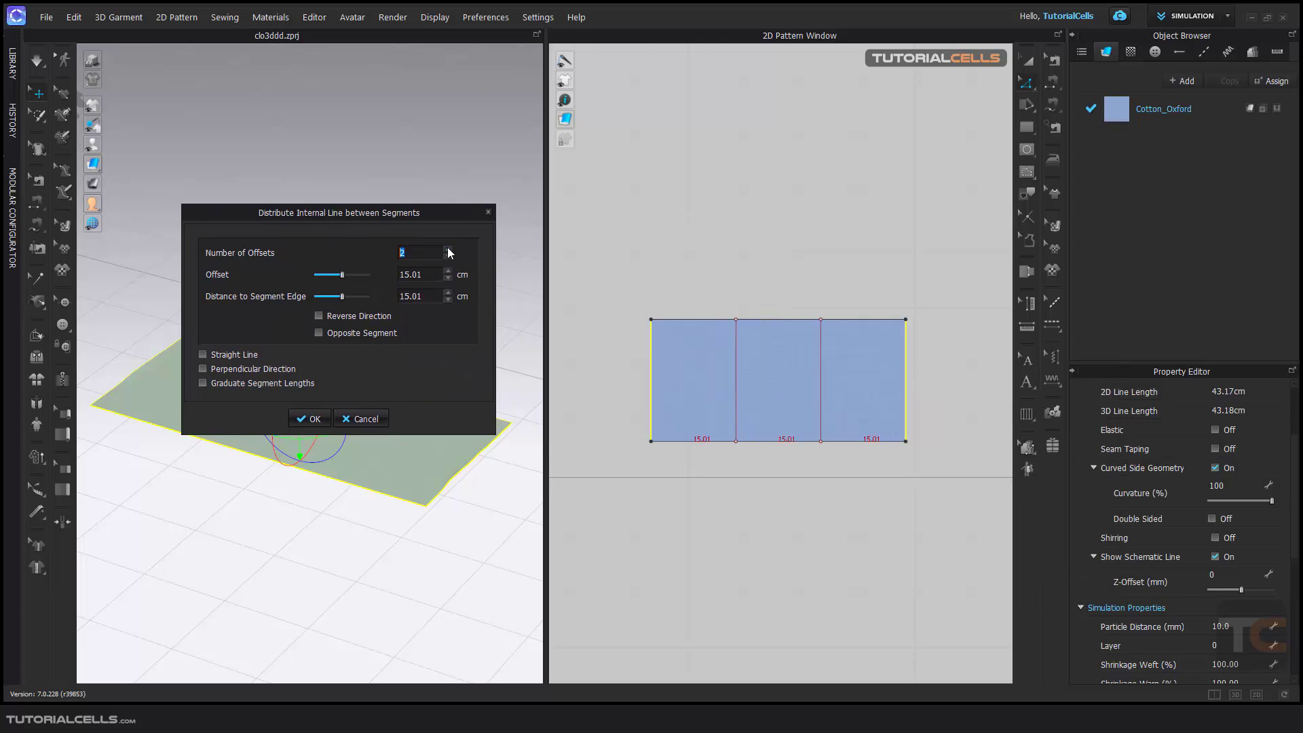
click(447, 248)
click(447, 248)
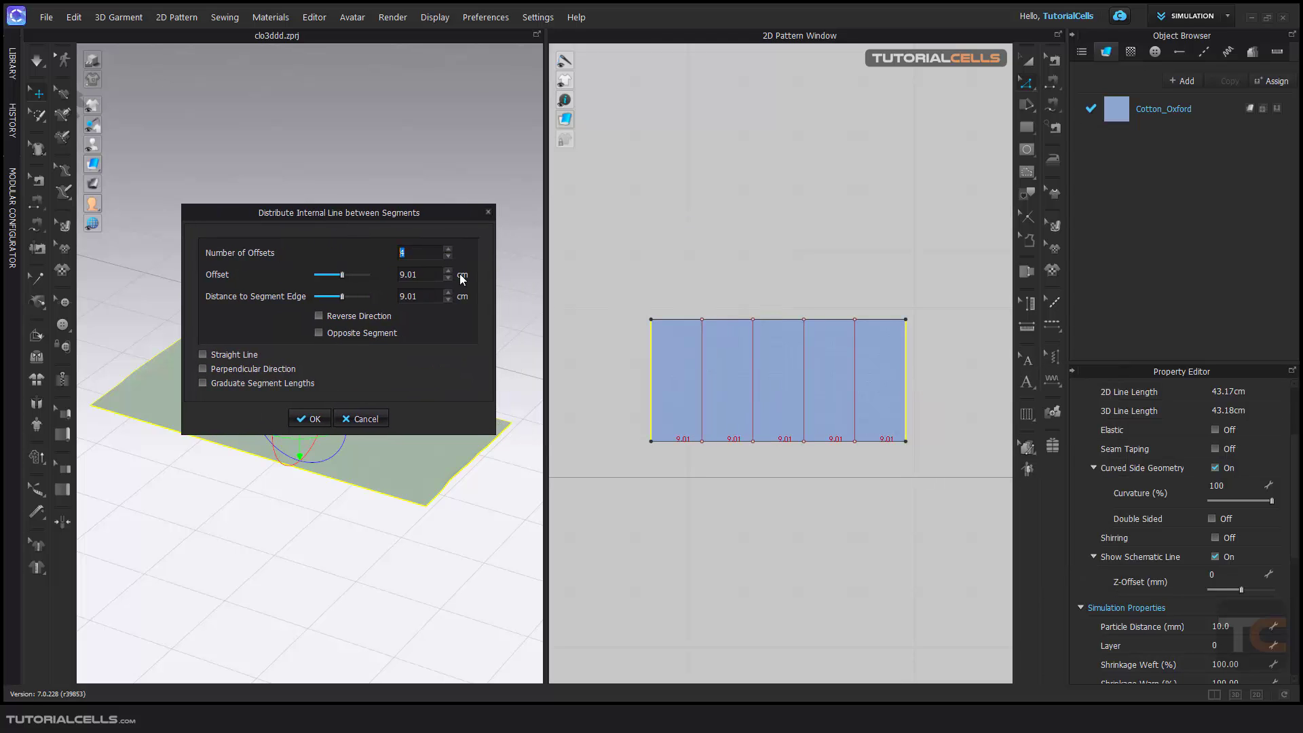
click(312, 417)
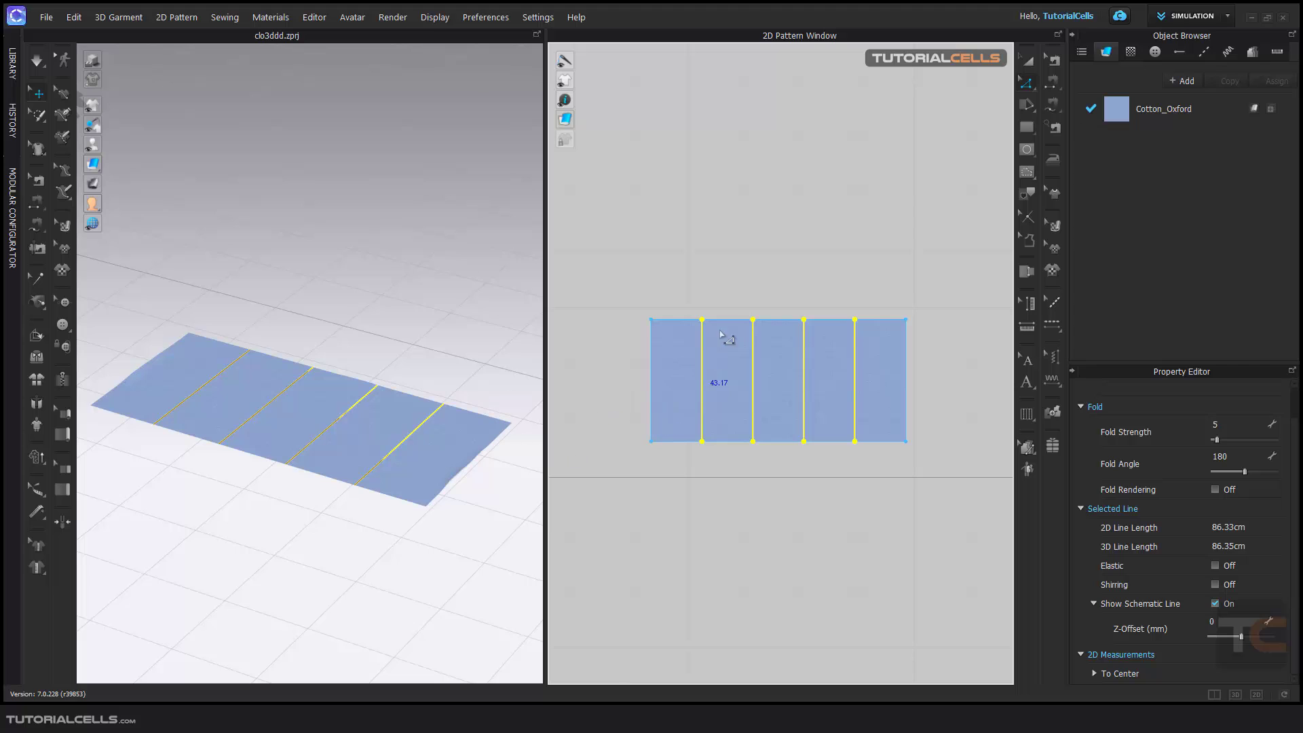
click(1029, 66)
Step: Layer Clone (Under) the striped rectangle, place the clone above it, and rotate the stack flatter
click(770, 353)
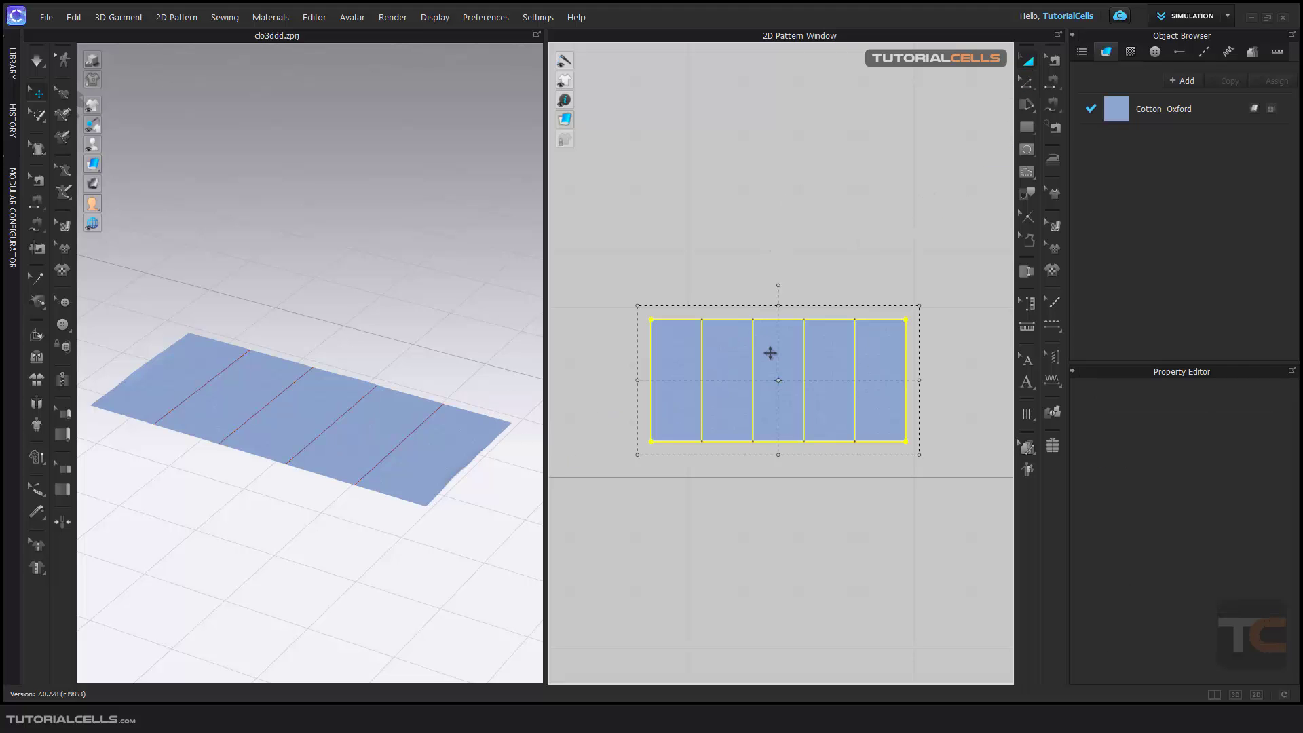
right_click(773, 352)
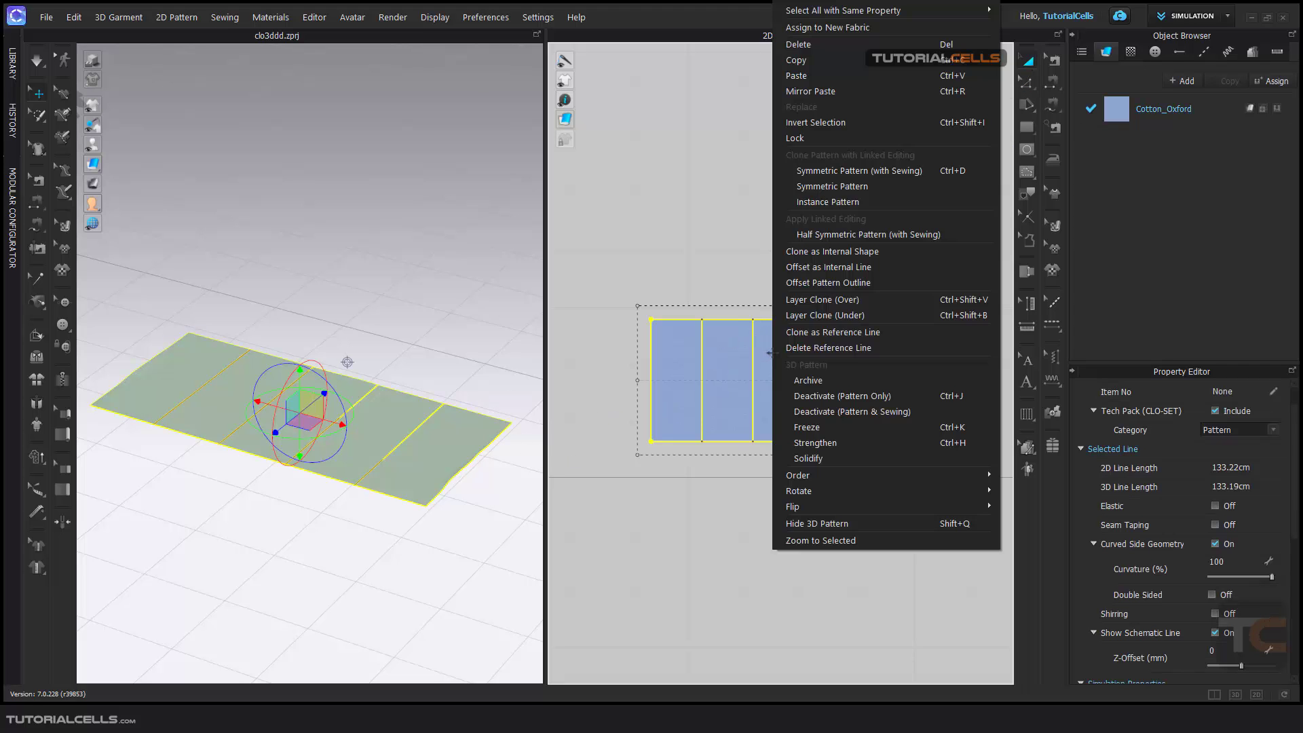
click(804, 314)
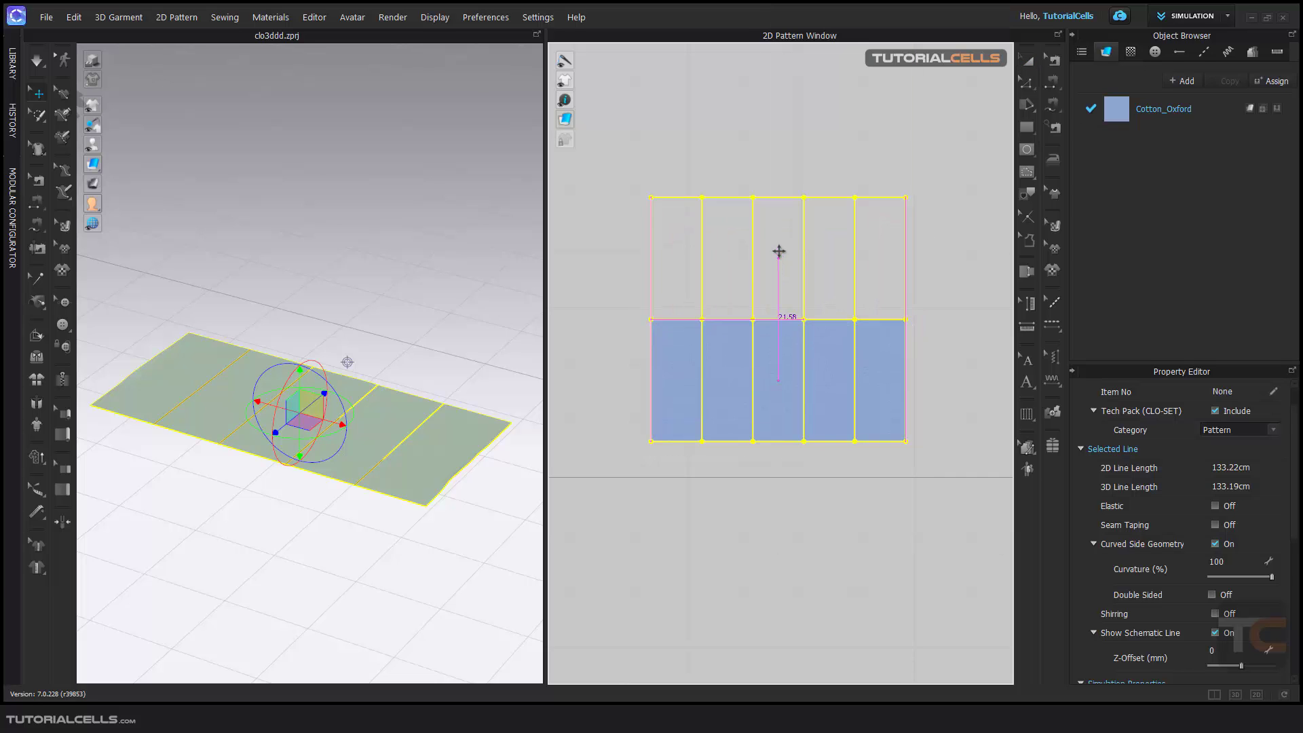
click(778, 233)
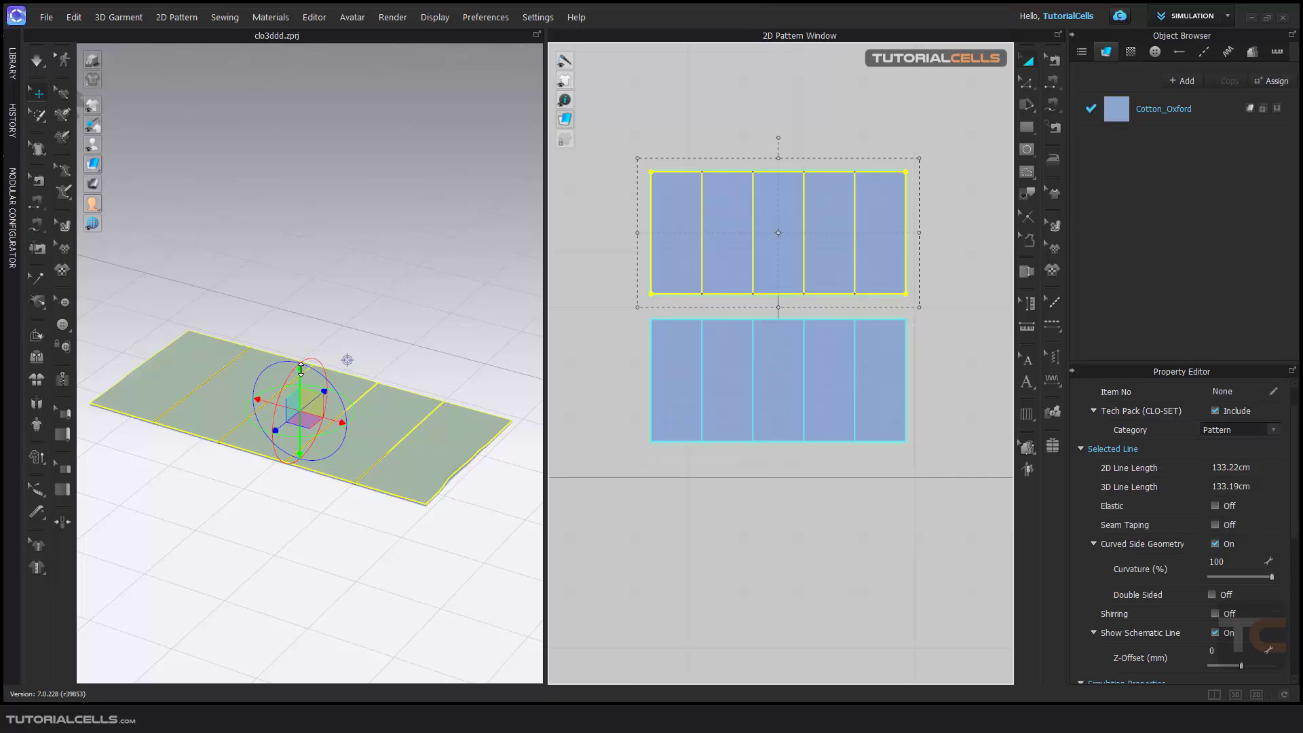
drag(313, 392, 185, 386)
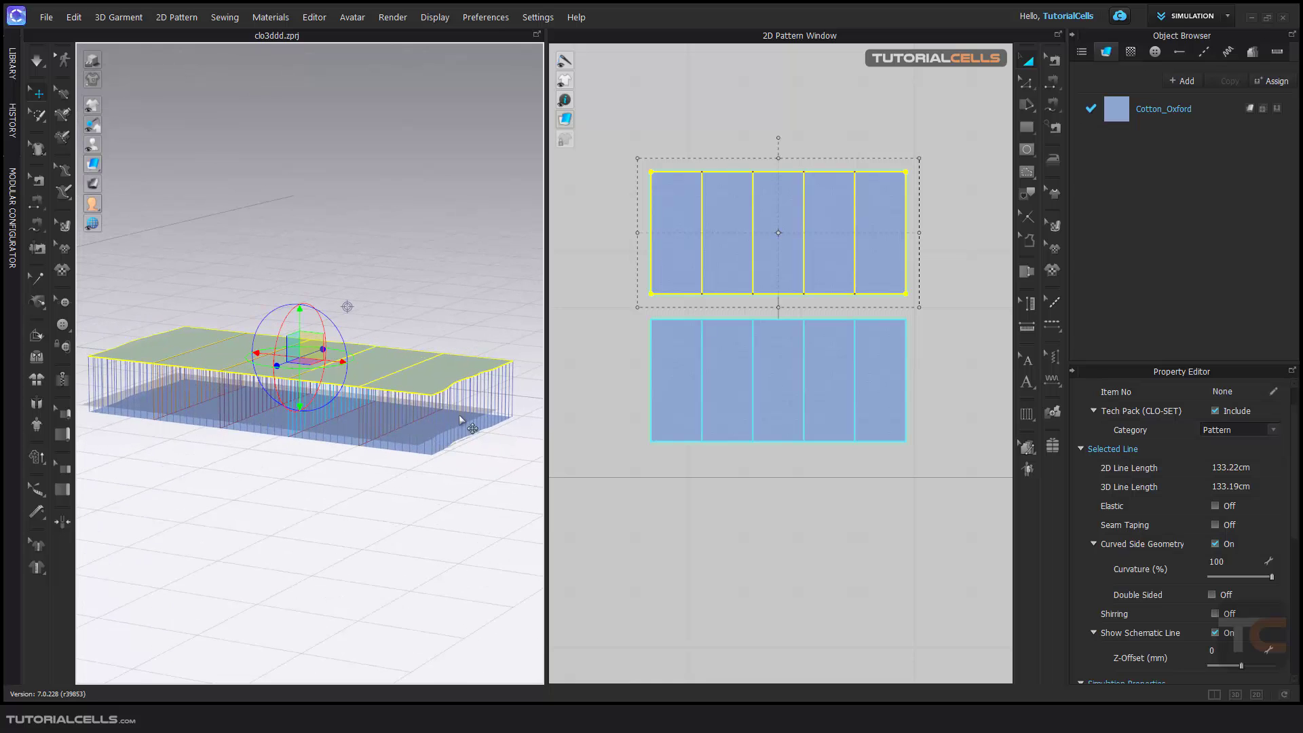
right_drag(459, 416, 455, 432)
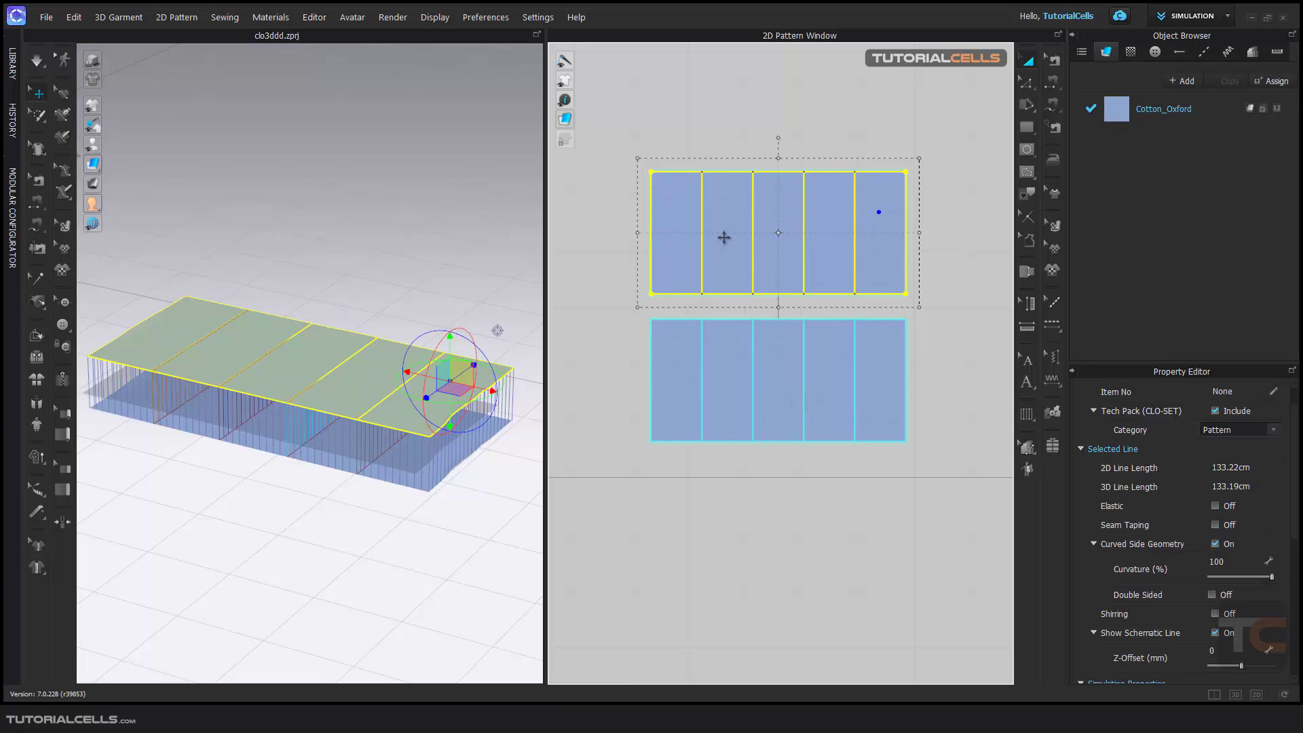
Step: Set the upper piece's Pressure to 10, leaving the lower piece at -10
drag(1293, 487, 1262, 598)
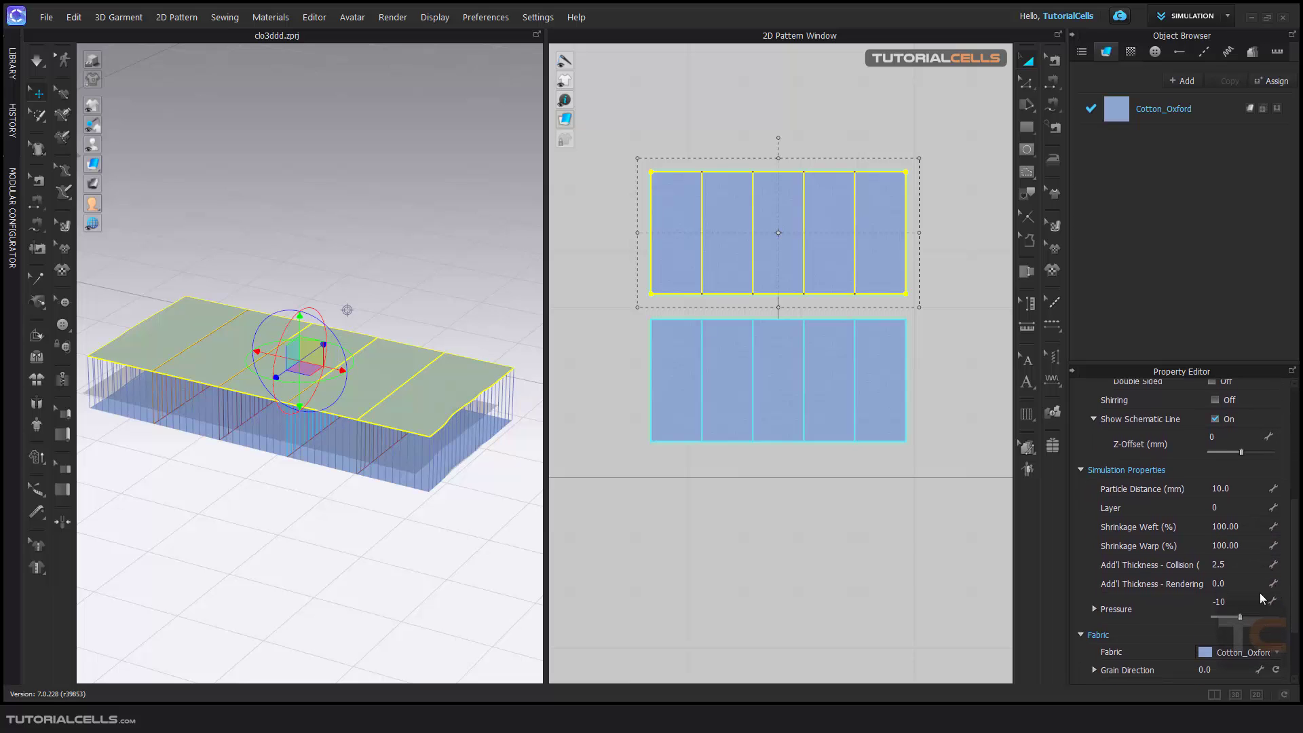
click(1221, 602)
key(Return)
click(354, 468)
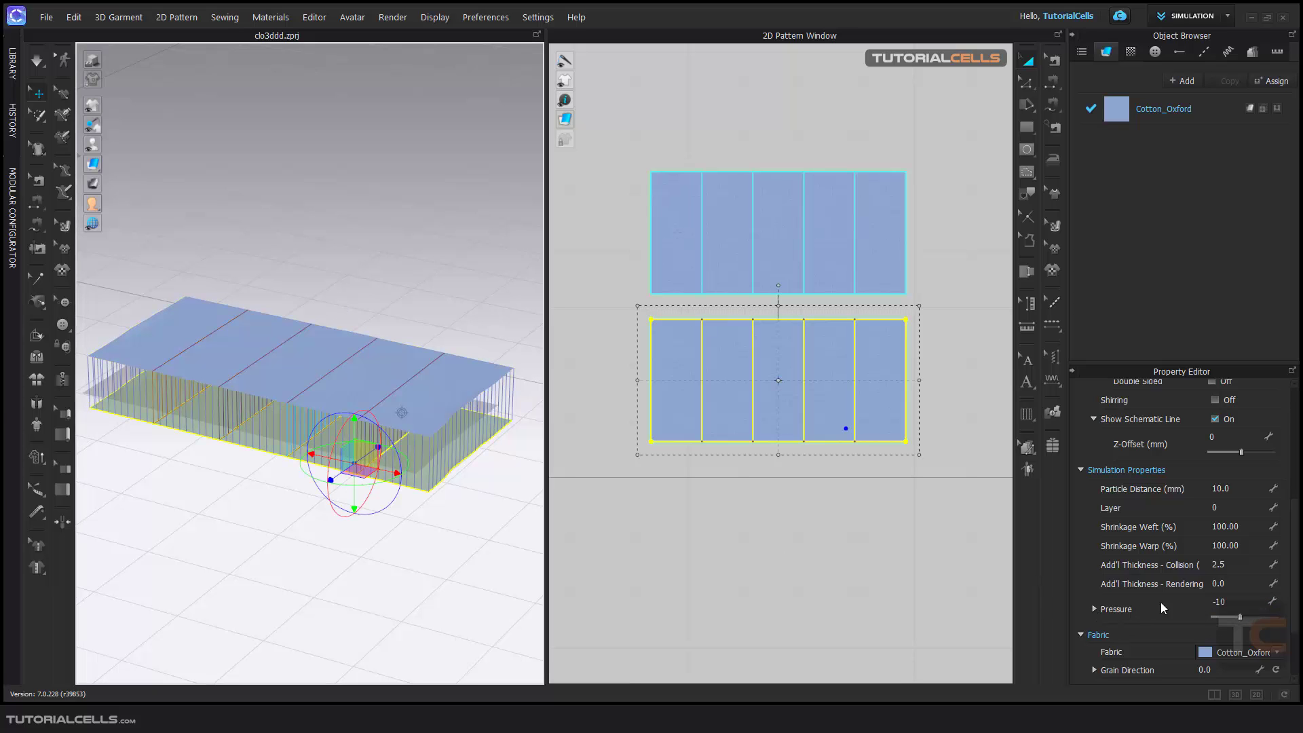
Step: Simulate the layers into a puffy five-channel pillow and inspect it from below
key(space)
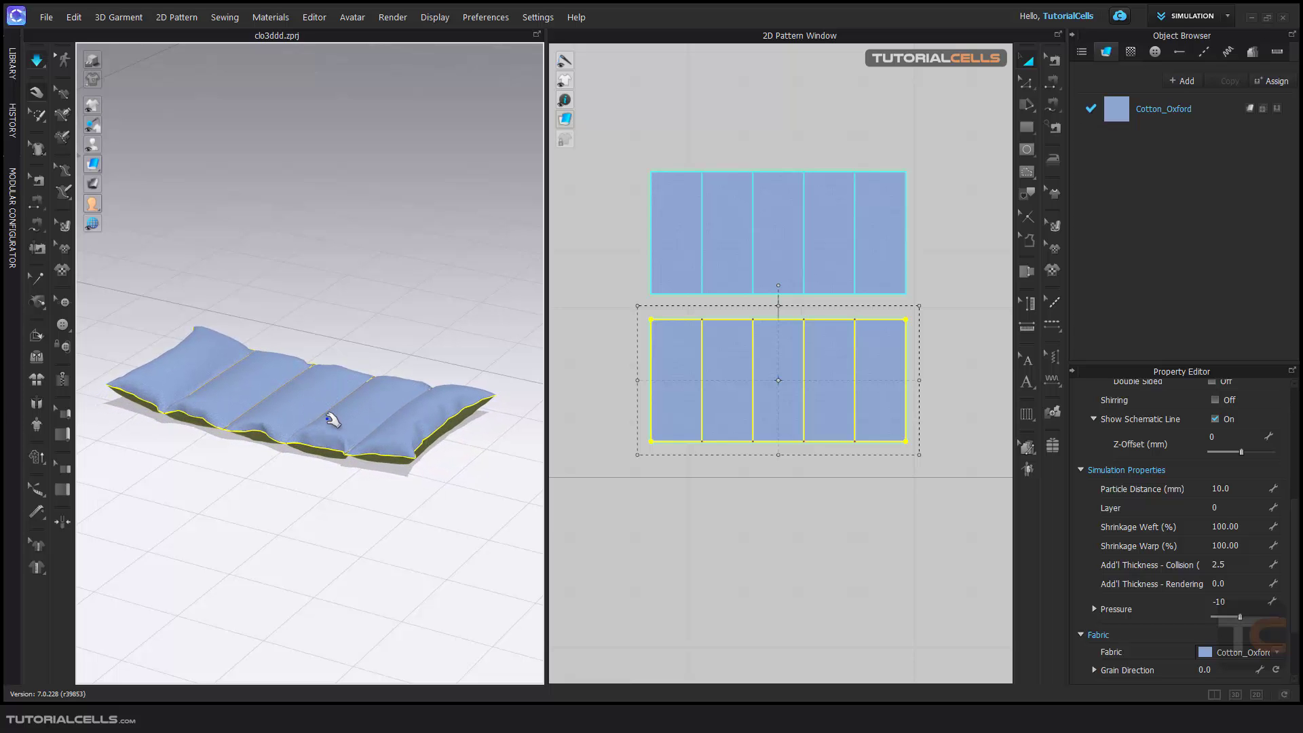
right_drag(329, 407, 451, 430)
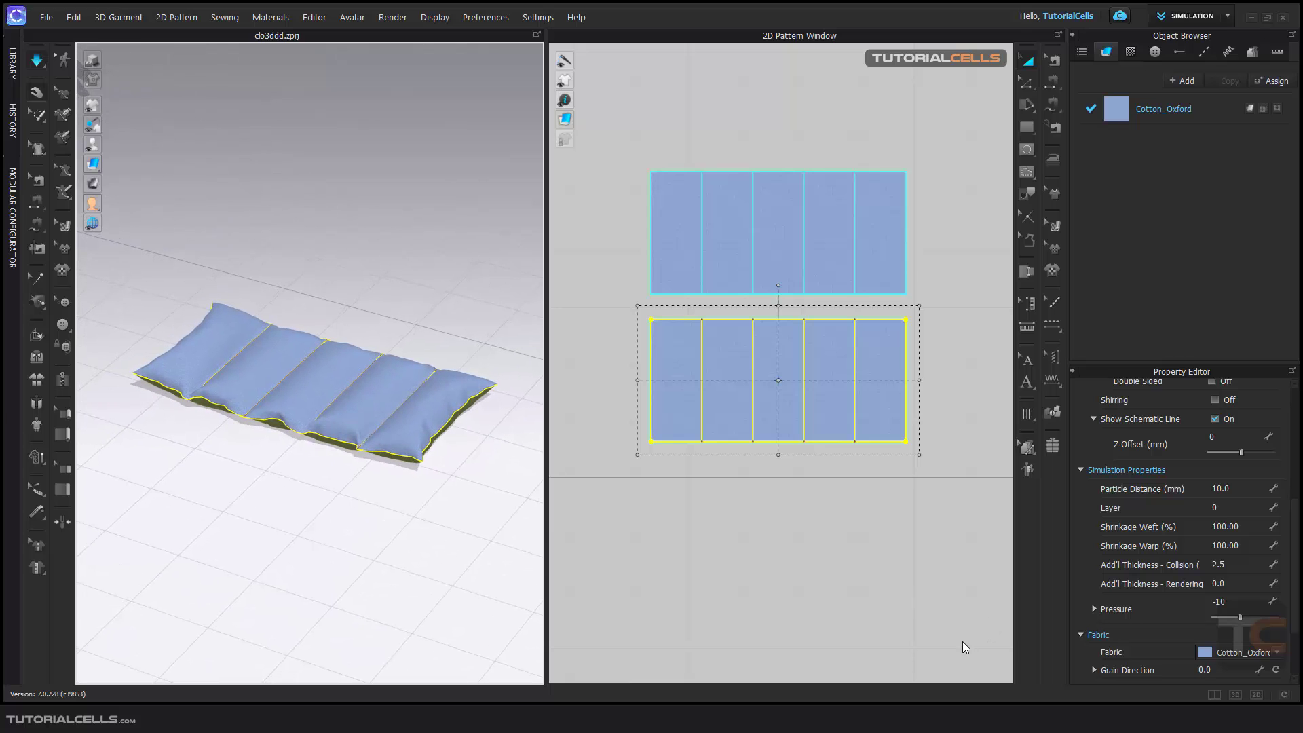
key(w)
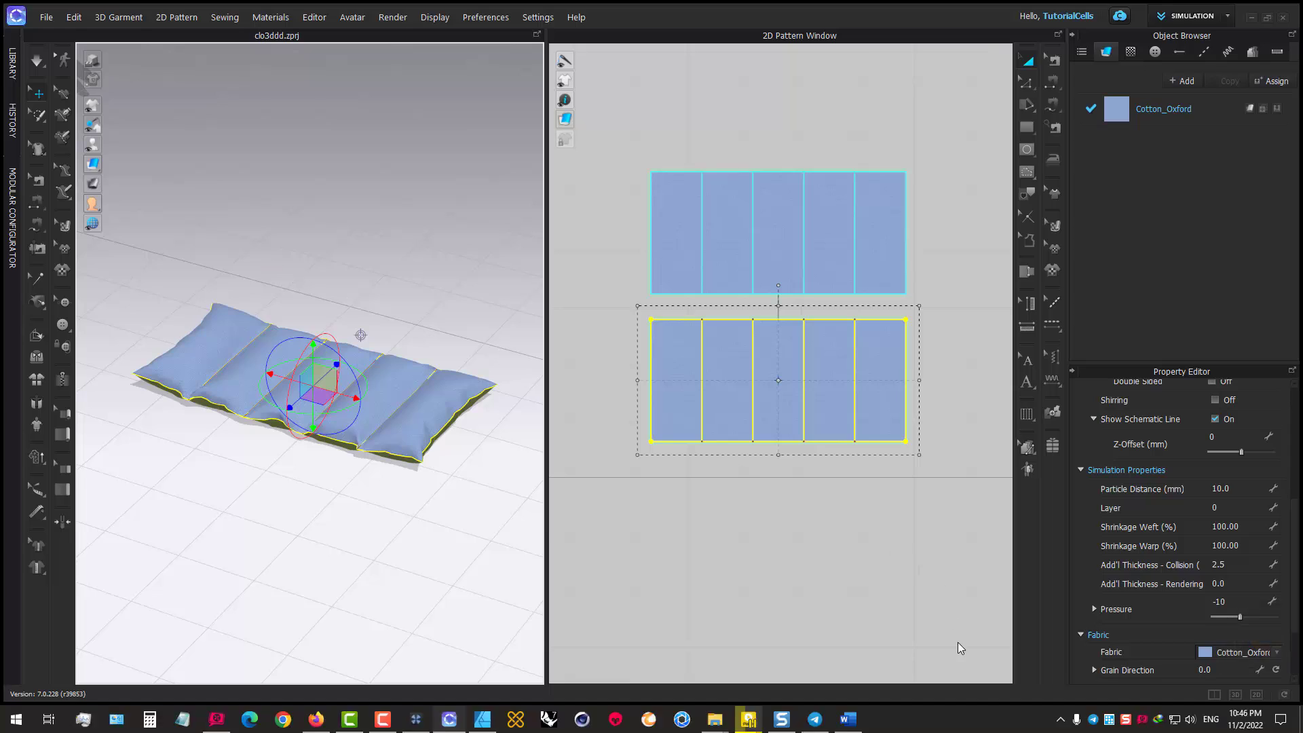